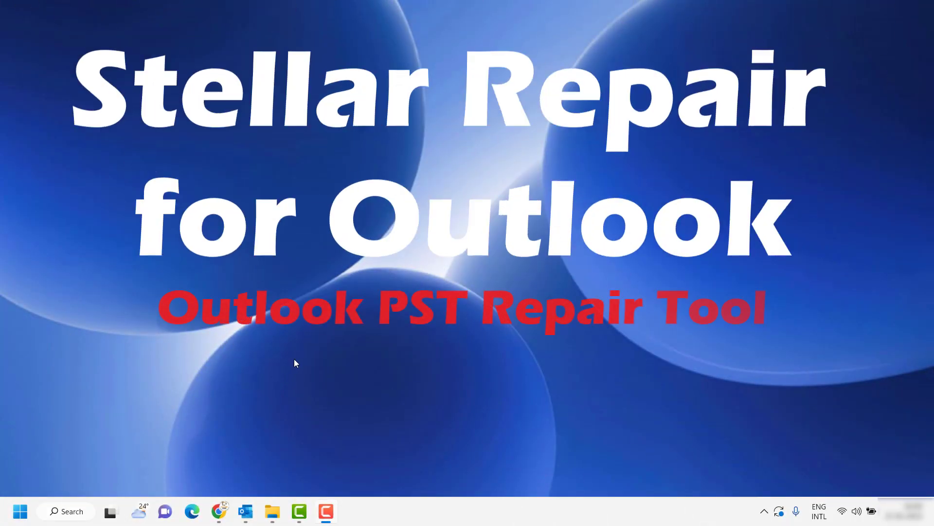
Download the free trial of Stellar Repair for Outlook from the Outlook PST Repair Tool page and run its installer.
click(218, 511)
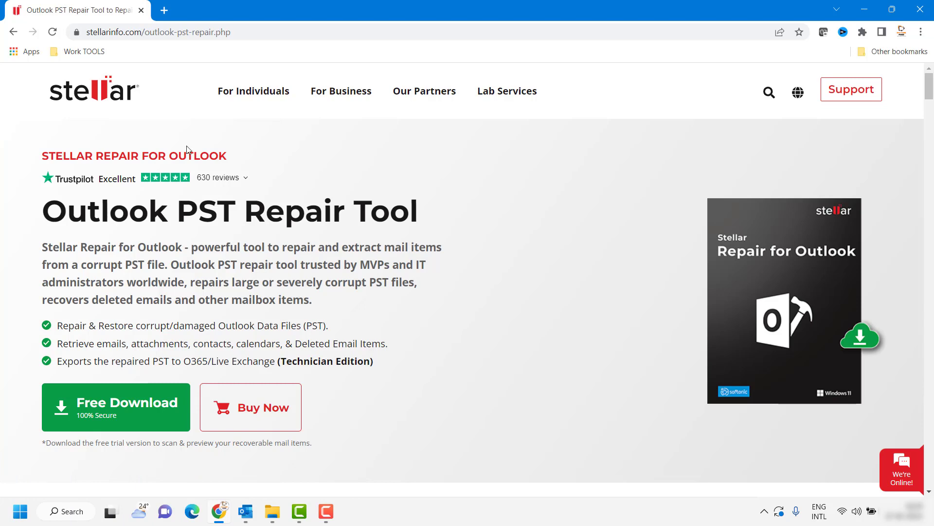
click(123, 415)
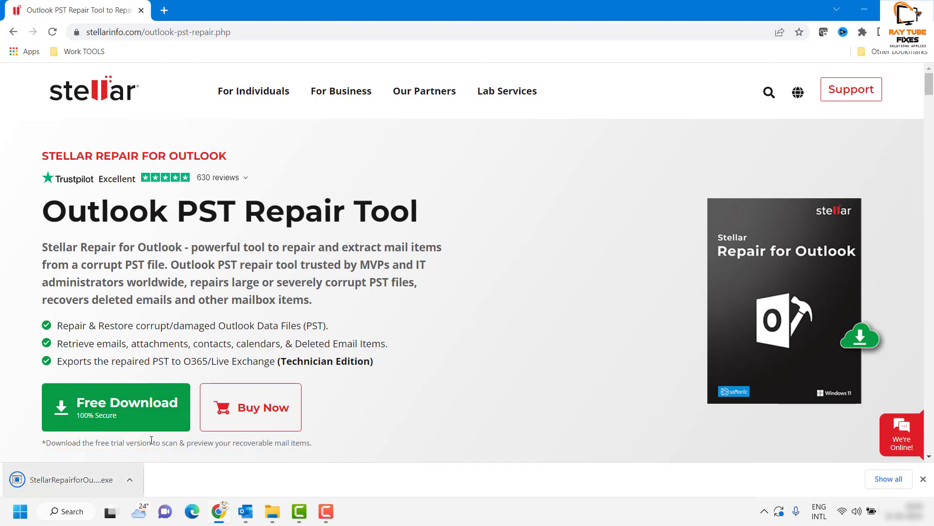
click(58, 483)
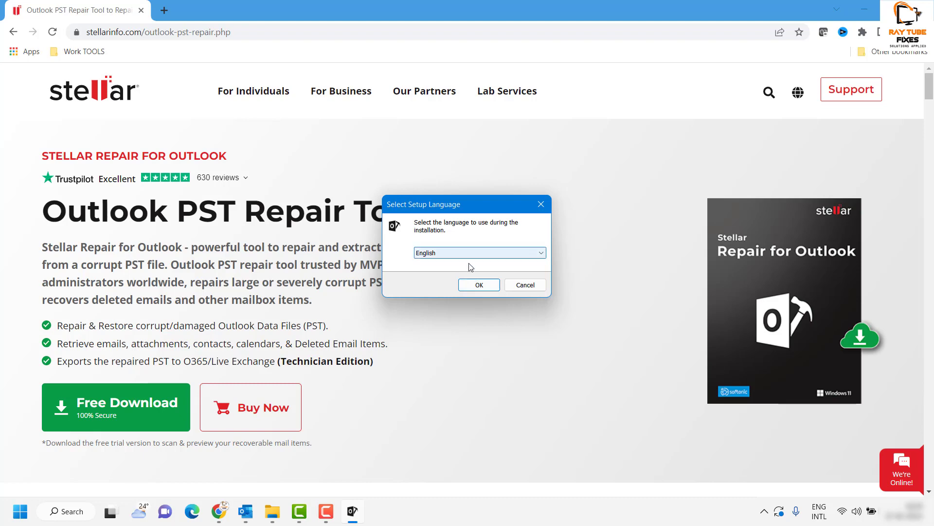
Set up the installation in English, accepting the license agreement and using the existing C:\Program Files\Stellar Repair for Outlook folder.
click(479, 290)
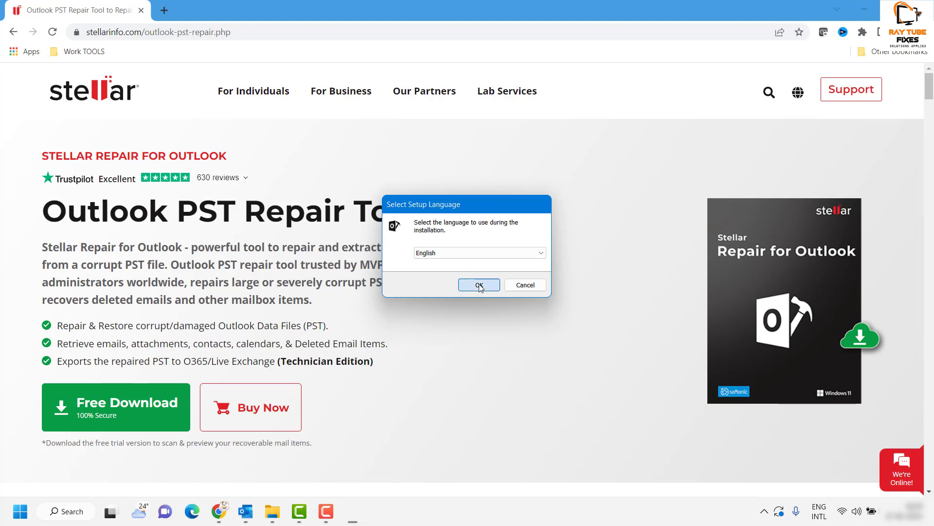
click(529, 352)
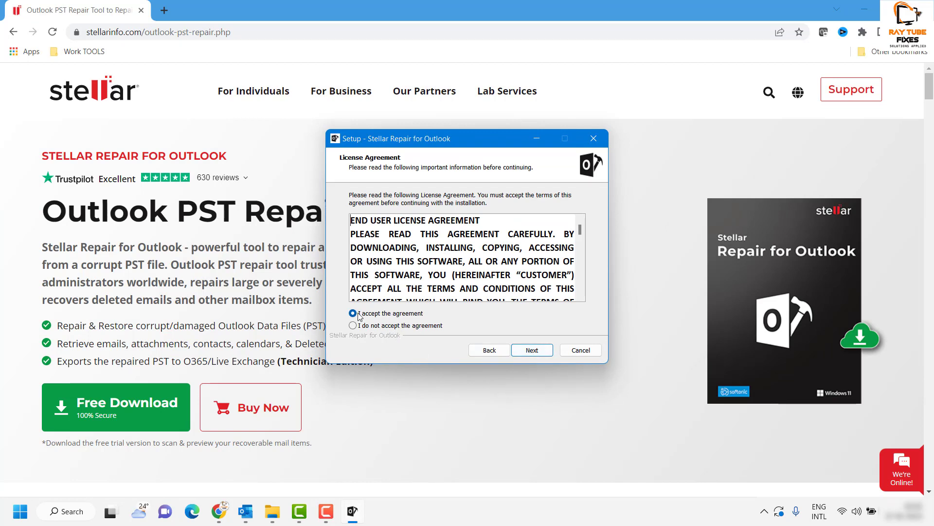
click(536, 351)
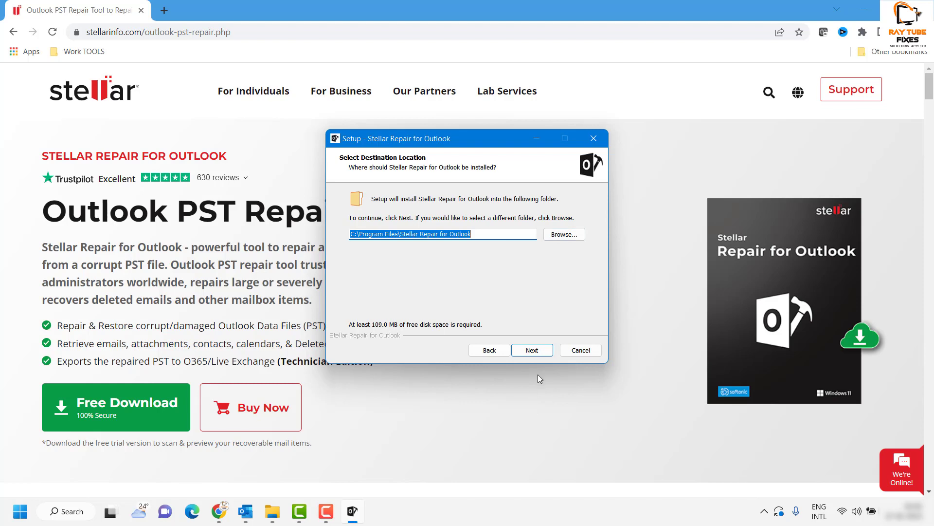
click(535, 350)
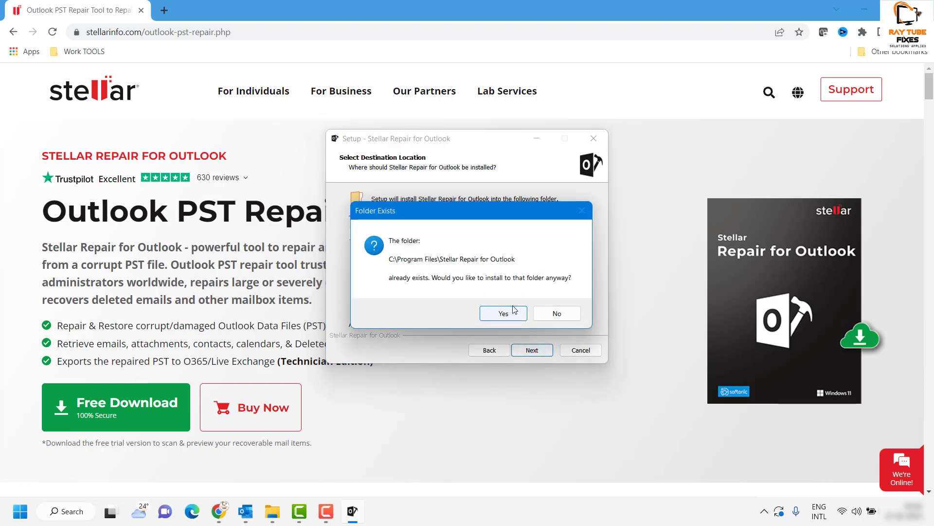
click(504, 313)
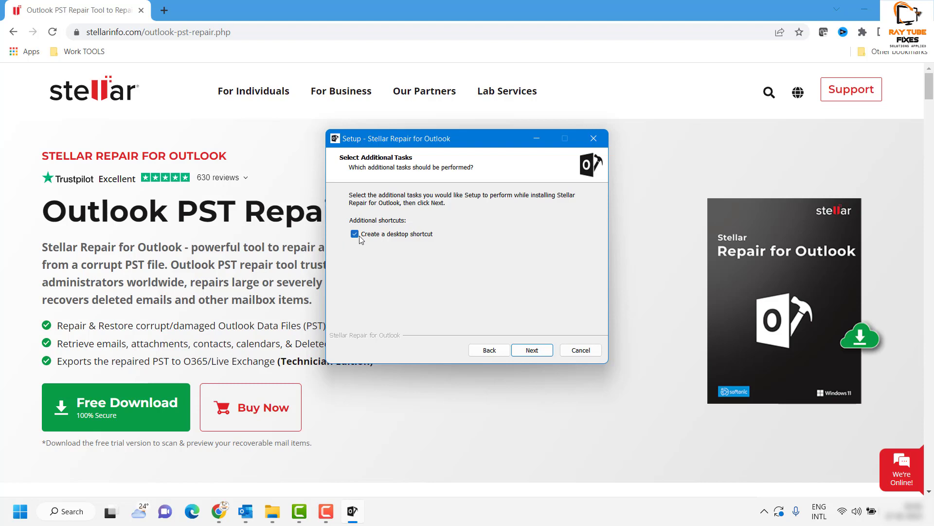
Install Stellar Repair for Outlook with a desktop shortcut, launch it on finishing setup, and minimize the browser windows.
click(531, 350)
click(531, 350)
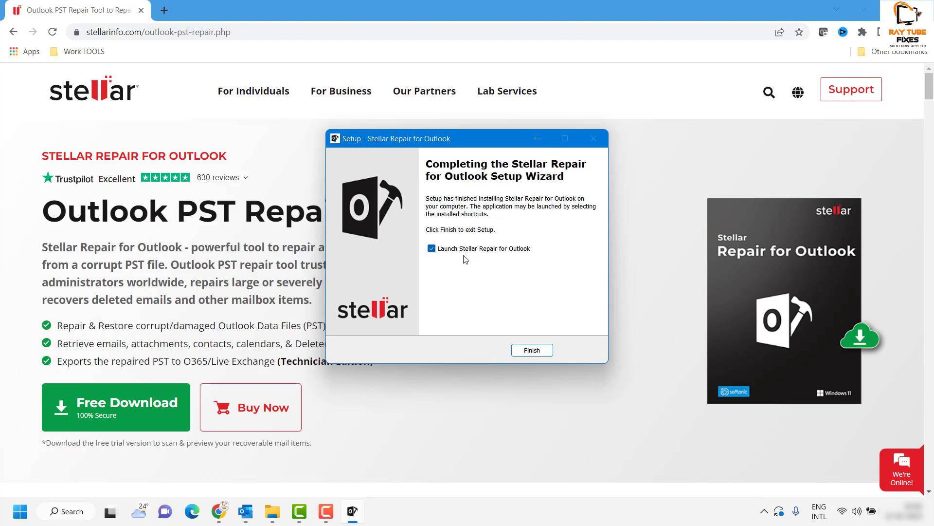
click(532, 349)
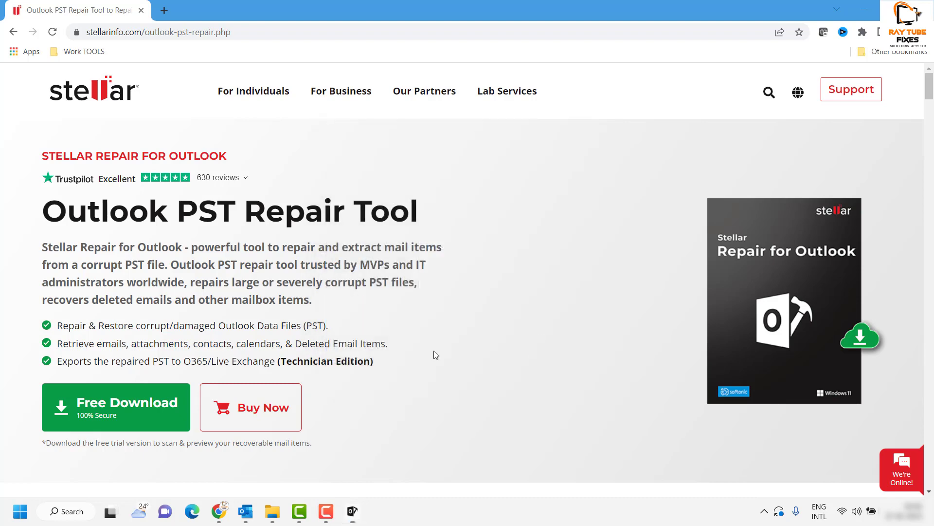
click(860, 10)
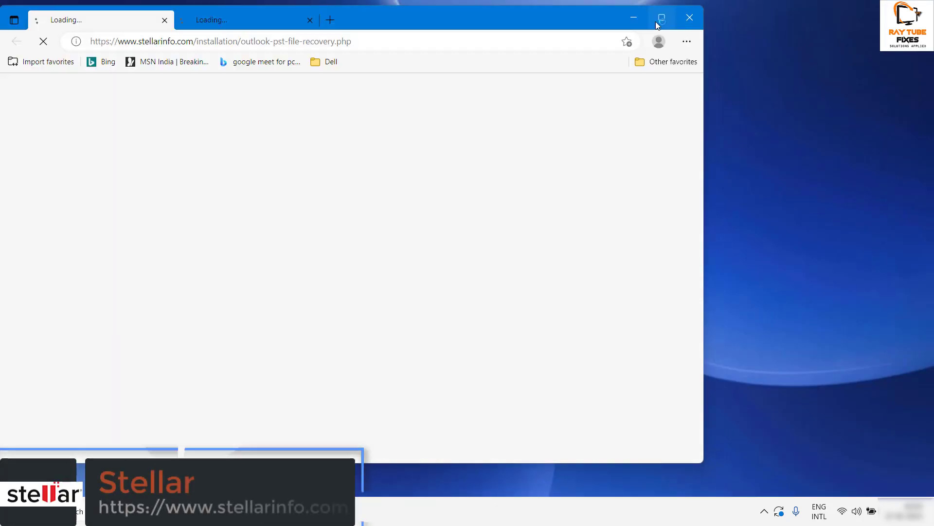
click(630, 19)
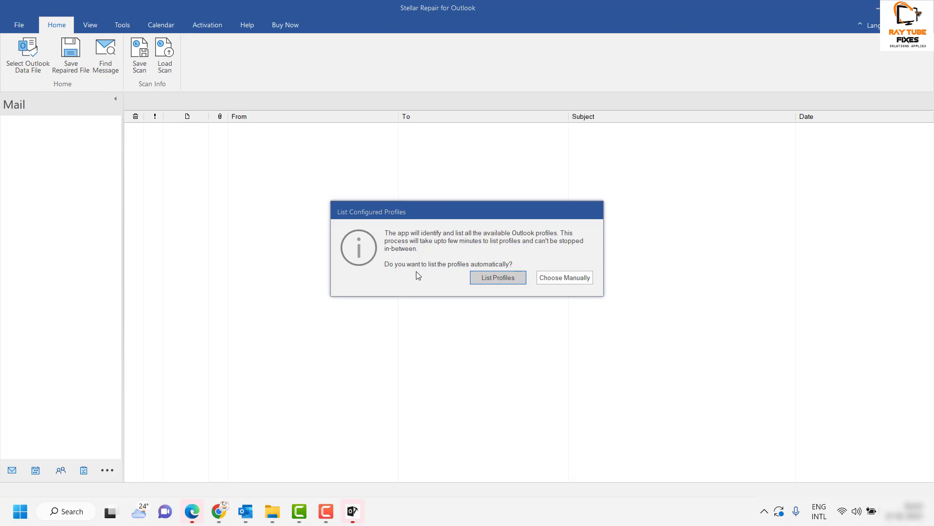
List the configured Outlook profiles automatically, review their data file paths, and close the file selection dialog.
click(489, 279)
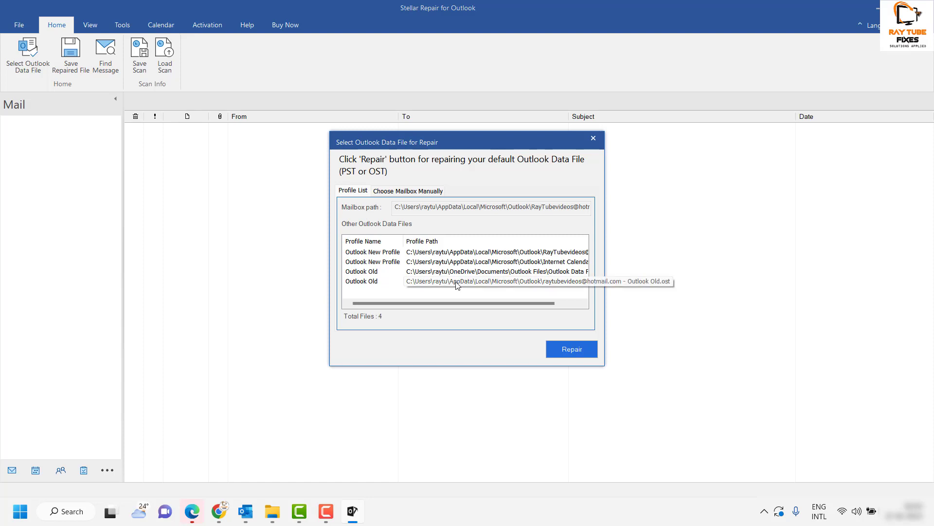
click(594, 139)
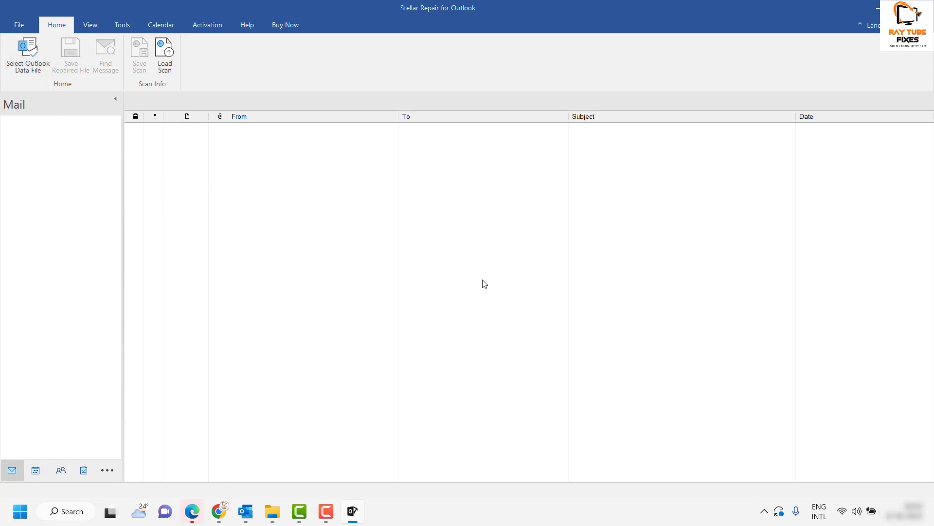
click(28, 51)
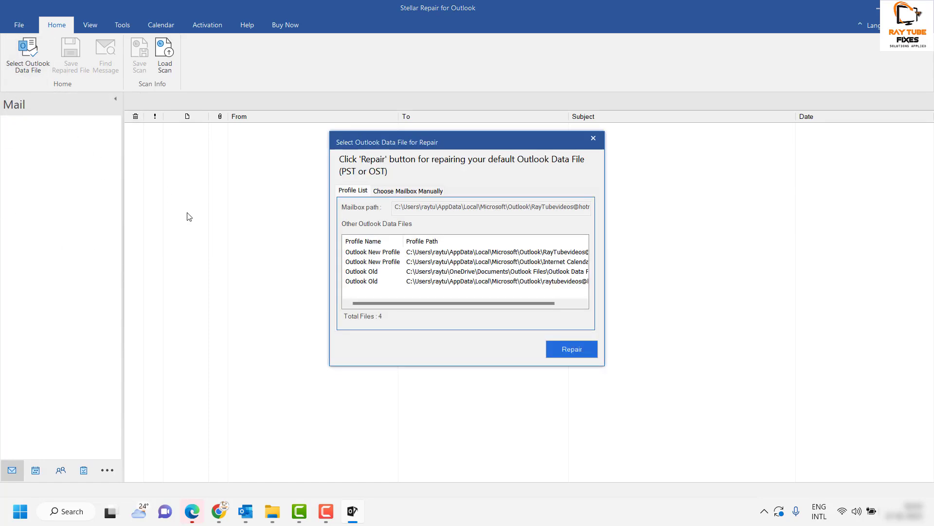
click(420, 191)
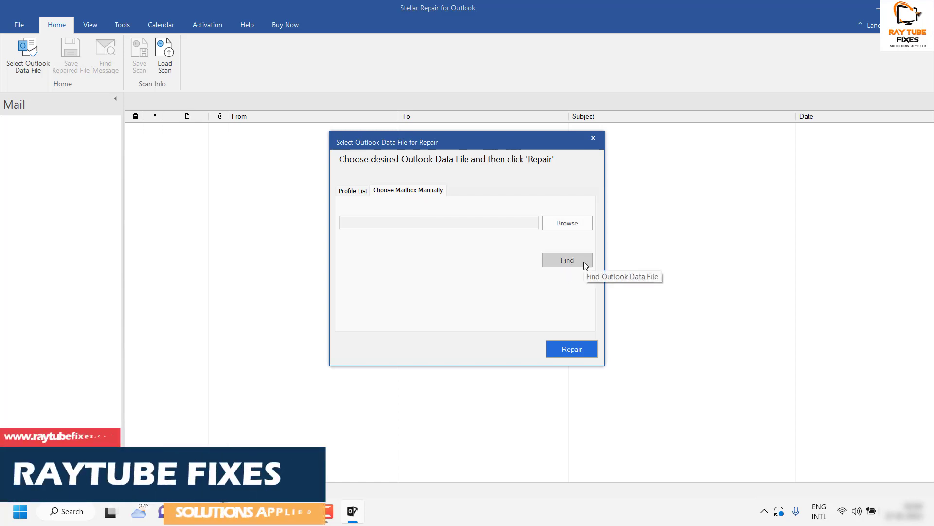
click(572, 227)
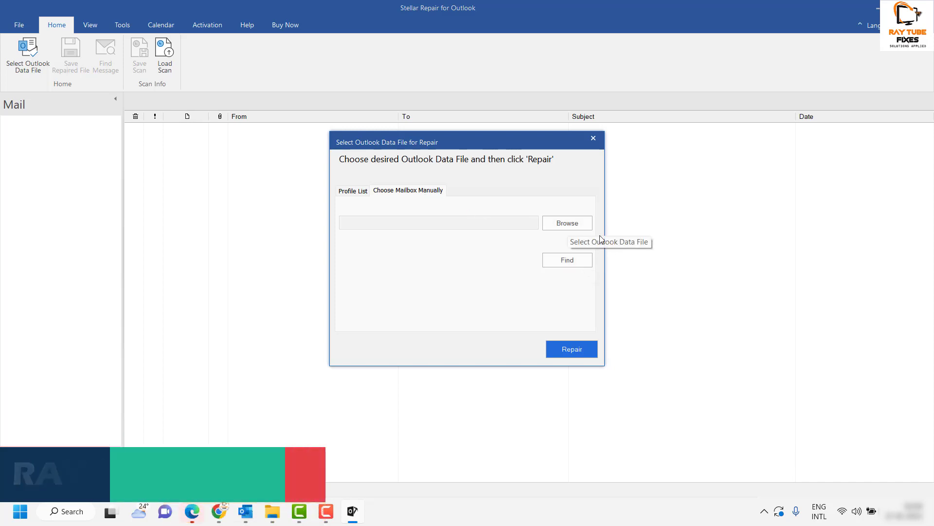
click(573, 224)
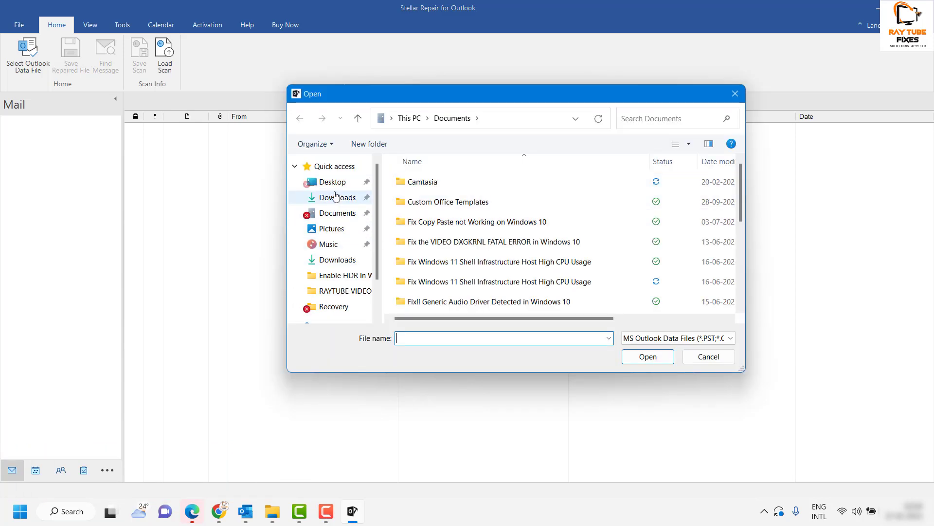
click(332, 182)
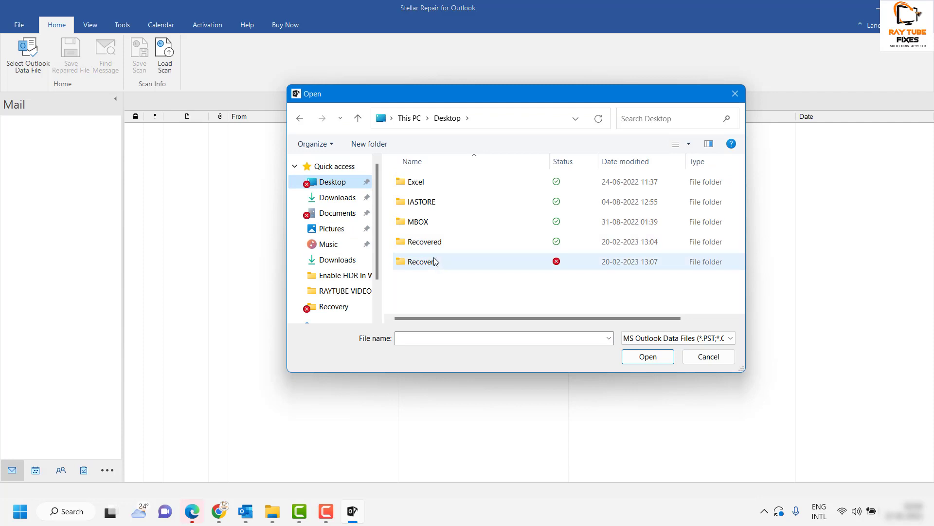
double_click(436, 261)
click(447, 185)
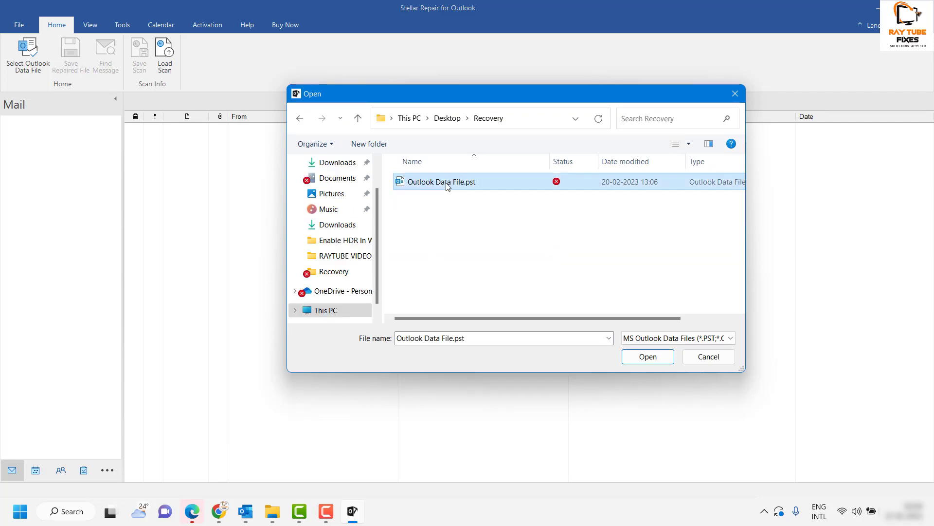
click(709, 357)
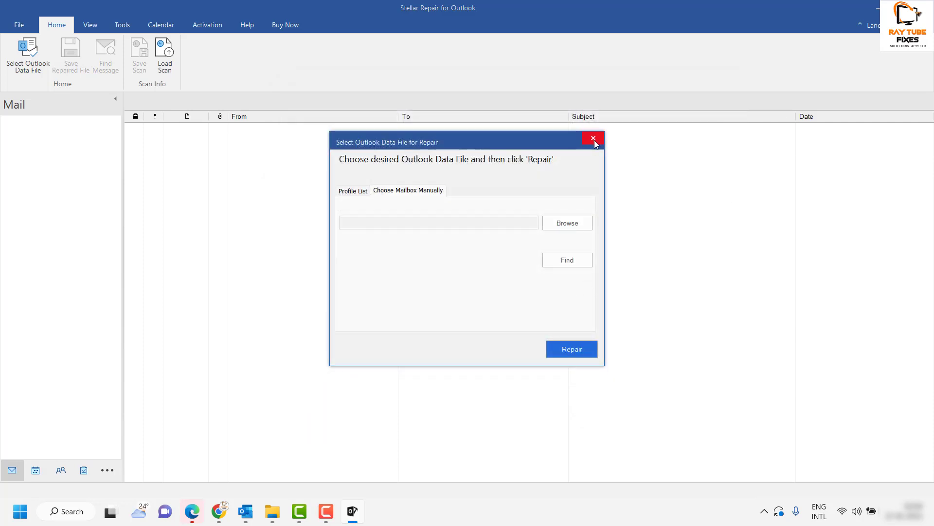
click(594, 141)
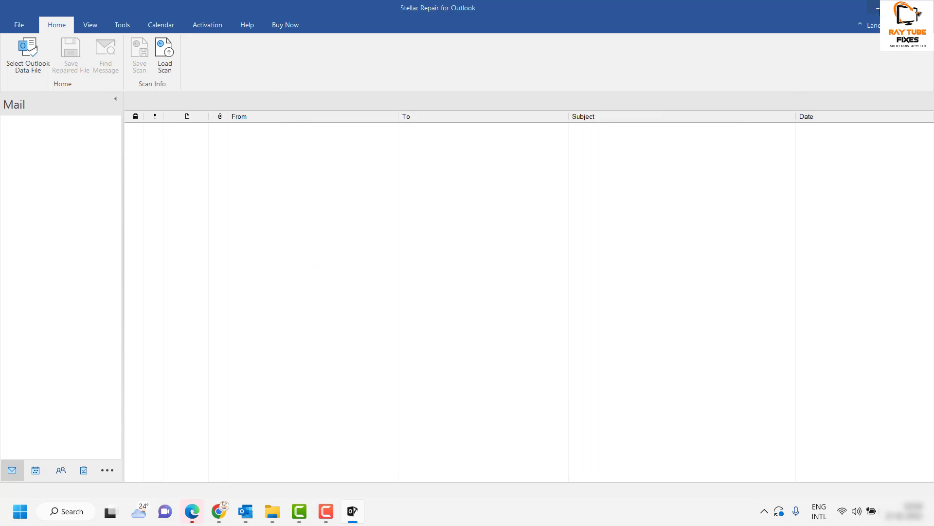
Switch to Outlook and try twice to expand the Outlook Data File in the folder list, dismissing each error.
key(super+d)
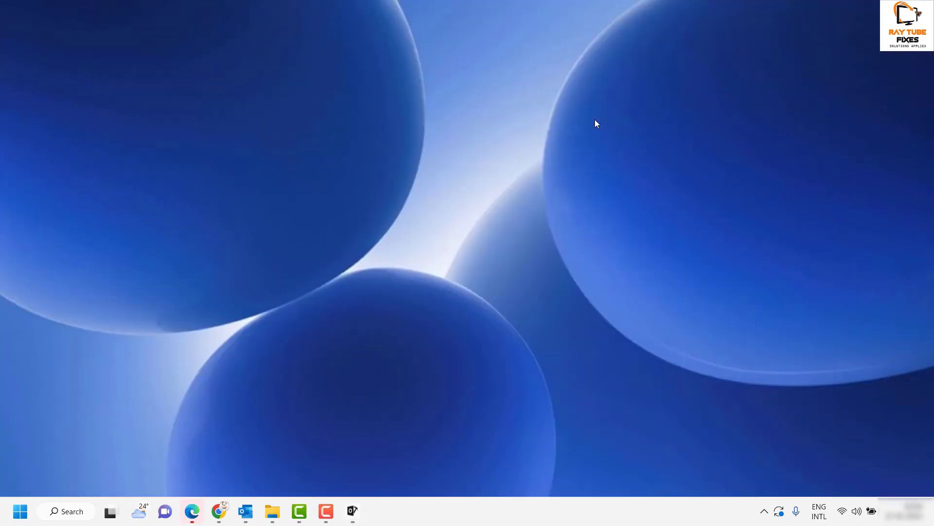
click(246, 511)
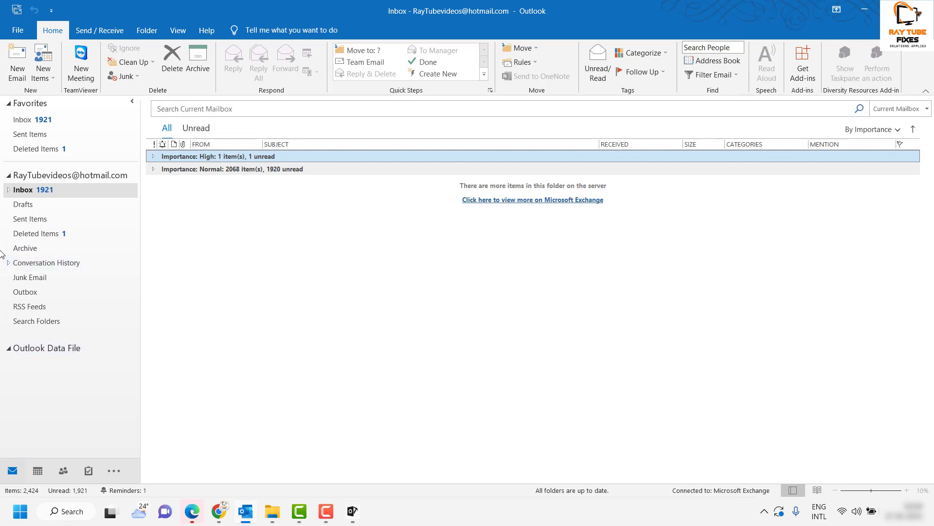
click(8, 349)
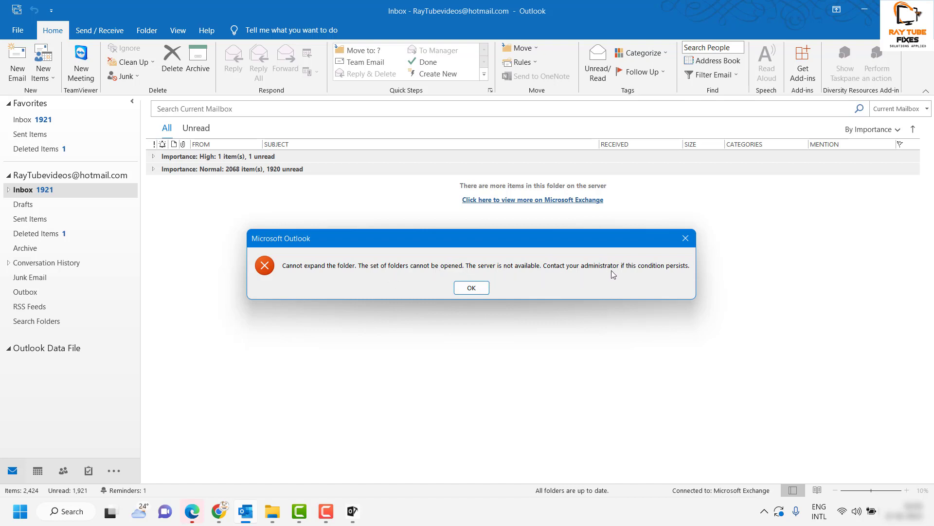
click(472, 289)
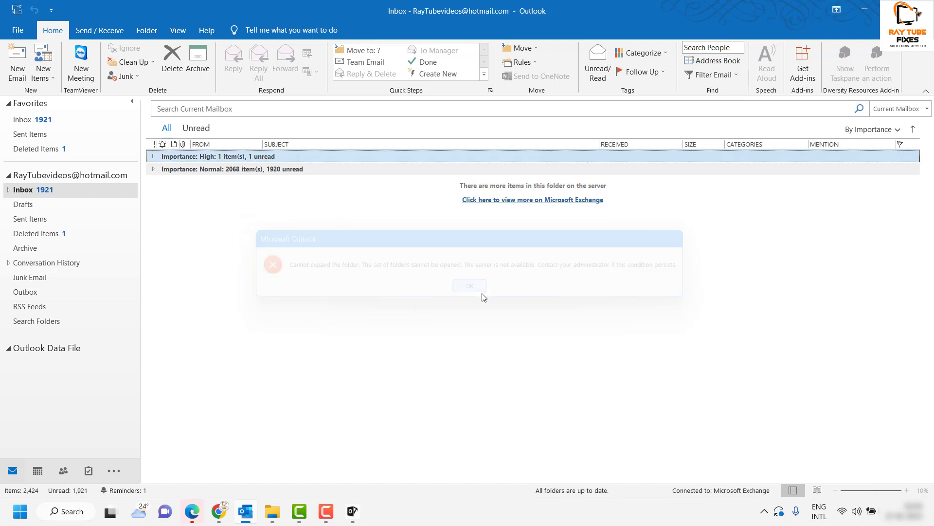
click(9, 349)
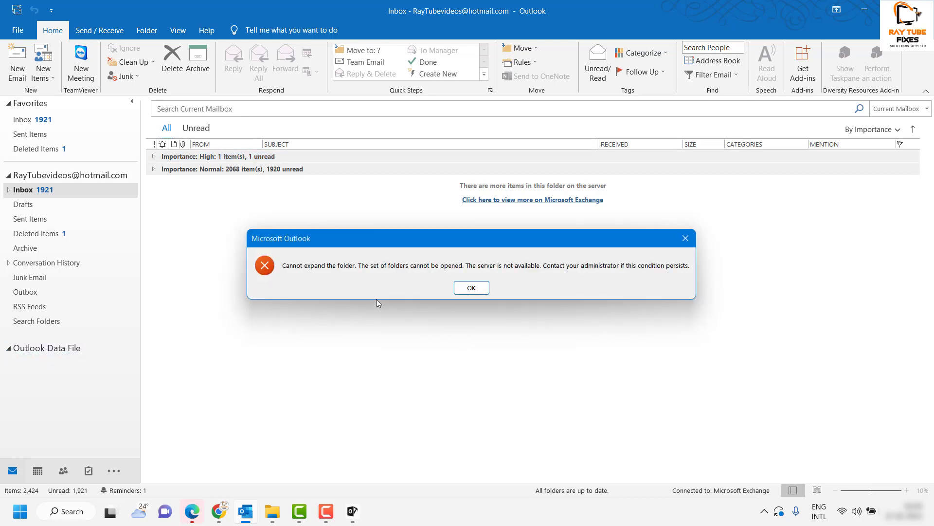
click(468, 286)
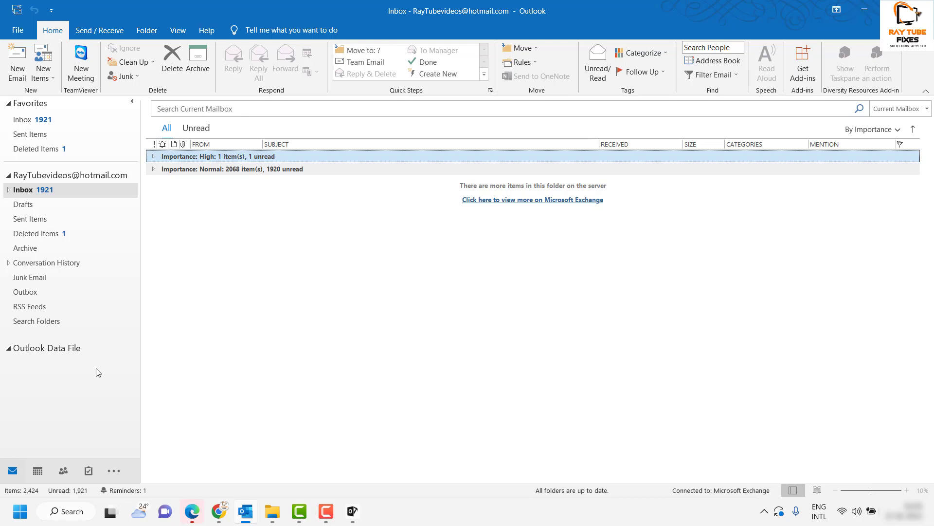
Close the Outlook Data File in the folder list and exit Outlook.
right_click(43, 349)
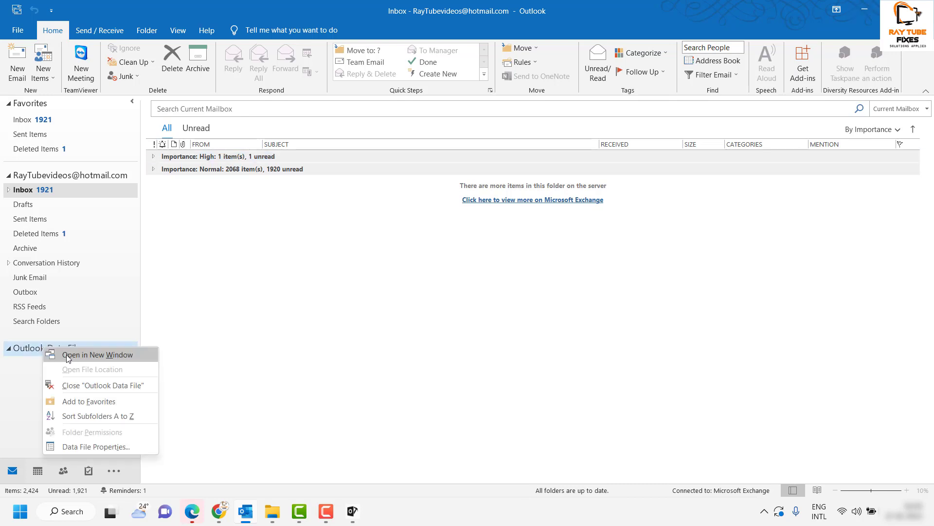
click(94, 385)
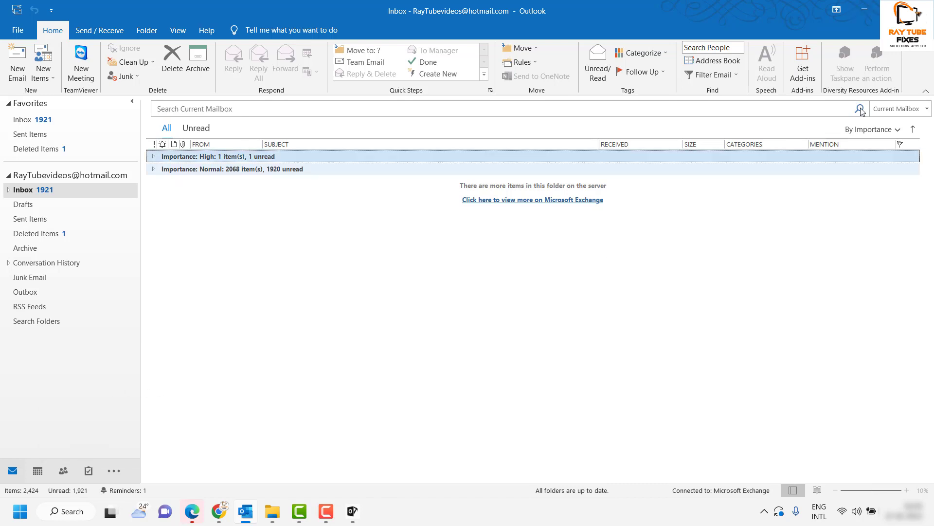
click(918, 11)
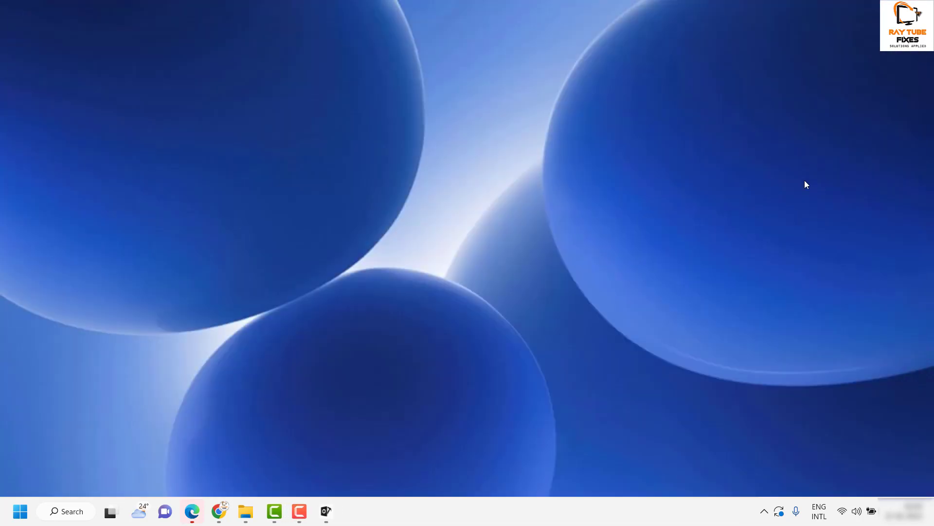
Switch to Stellar Repair for Outlook and browse for the Outlook data file manually instead of listing profiles.
click(328, 512)
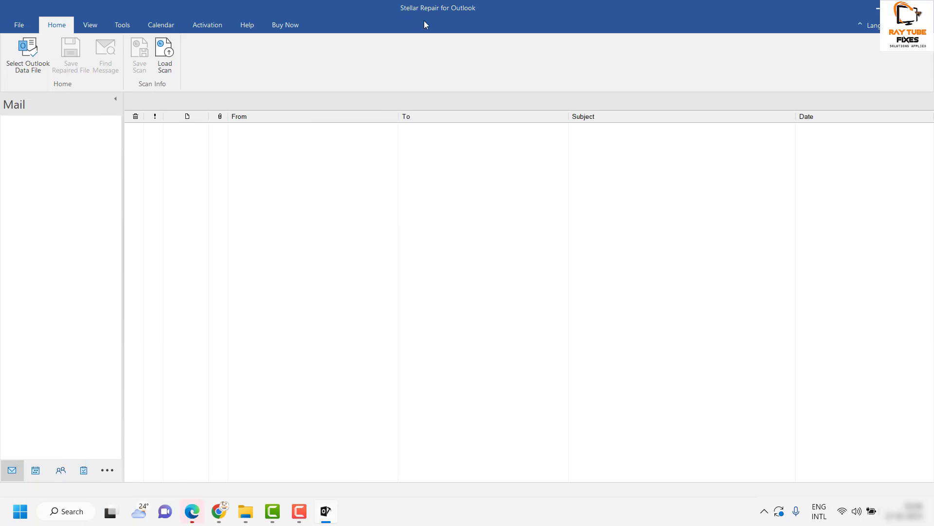
click(28, 51)
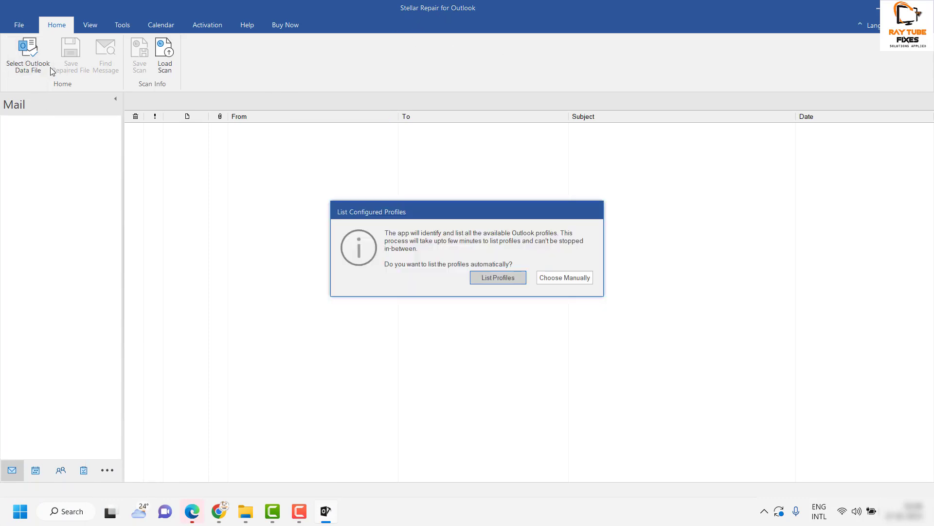
click(570, 279)
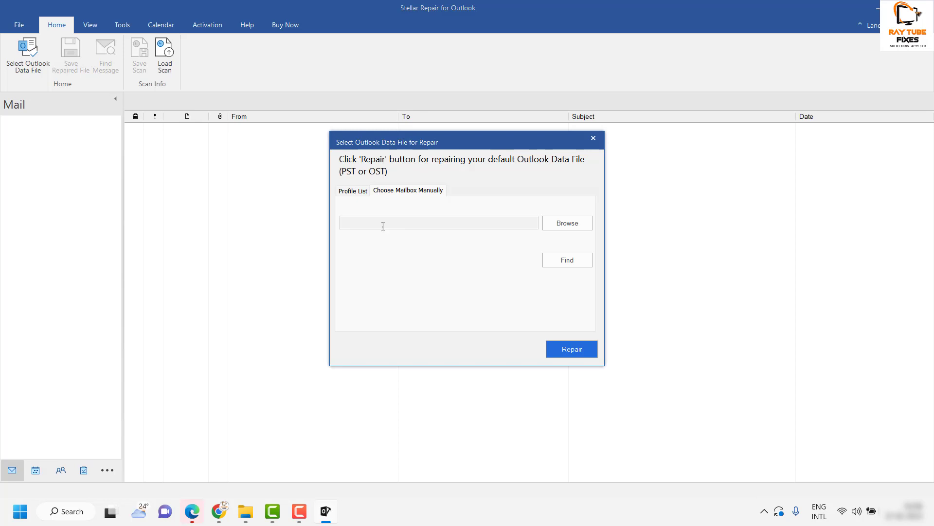
click(565, 225)
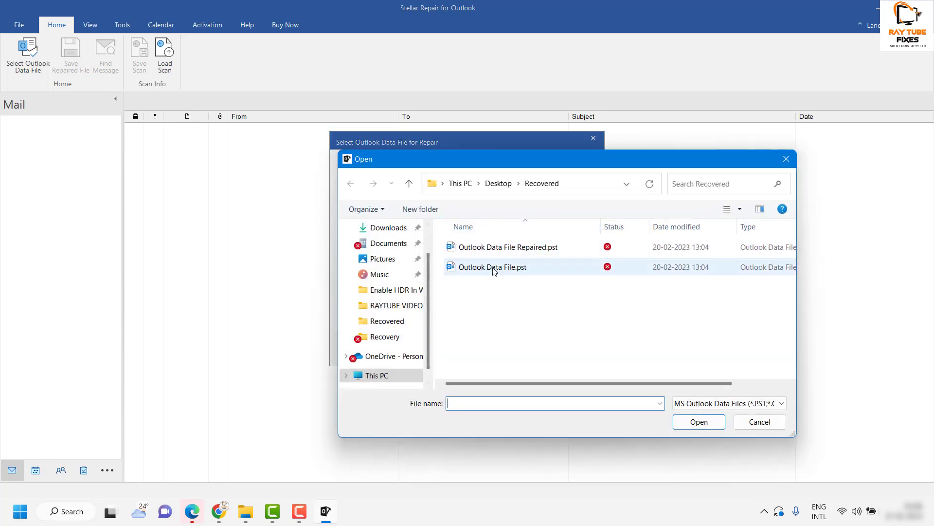
Load Outlook Data File.pst from the Recovery folder on the Desktop, repair it, and dismiss the completion dialog.
scroll(388, 247, up, 1)
click(387, 247)
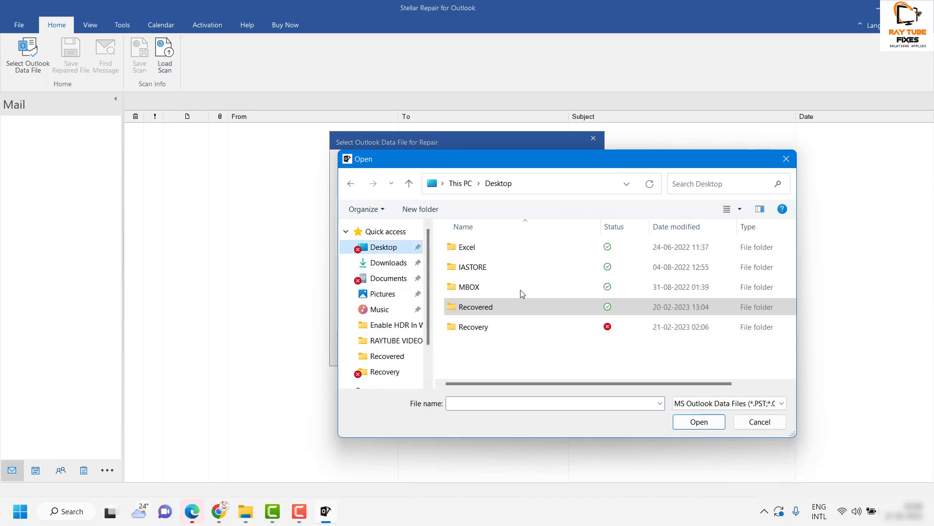
click(505, 331)
double_click(505, 331)
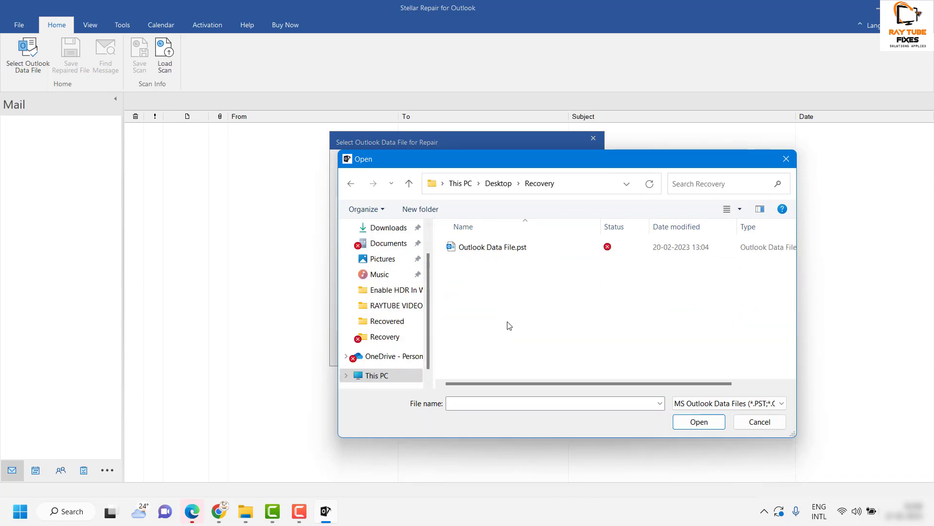
click(512, 249)
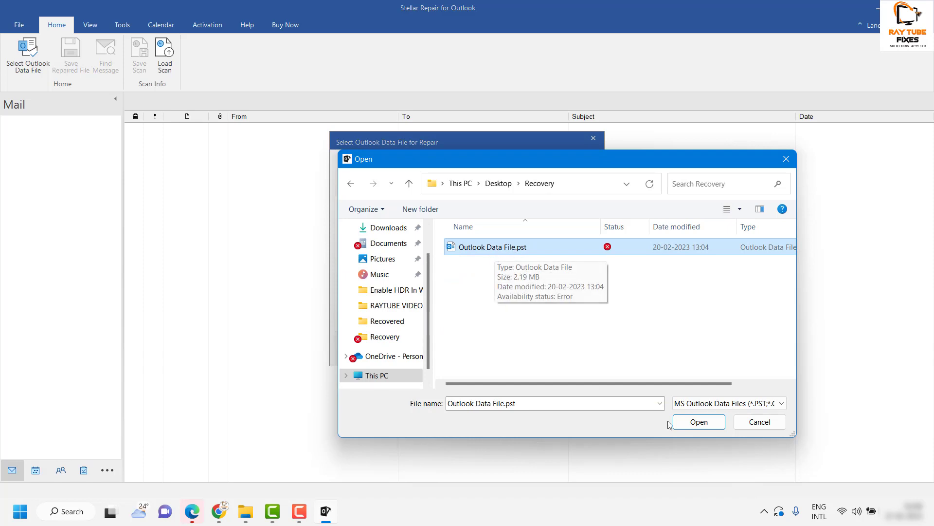
click(708, 424)
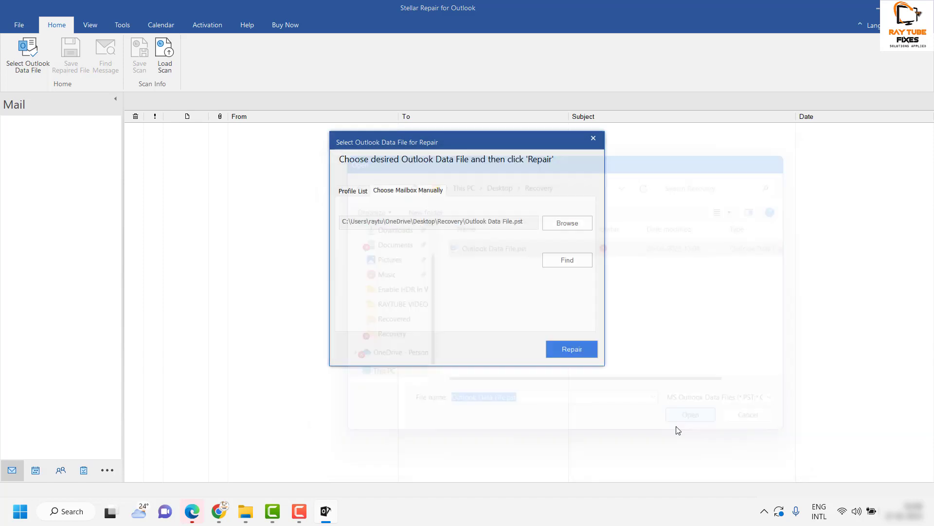
click(572, 349)
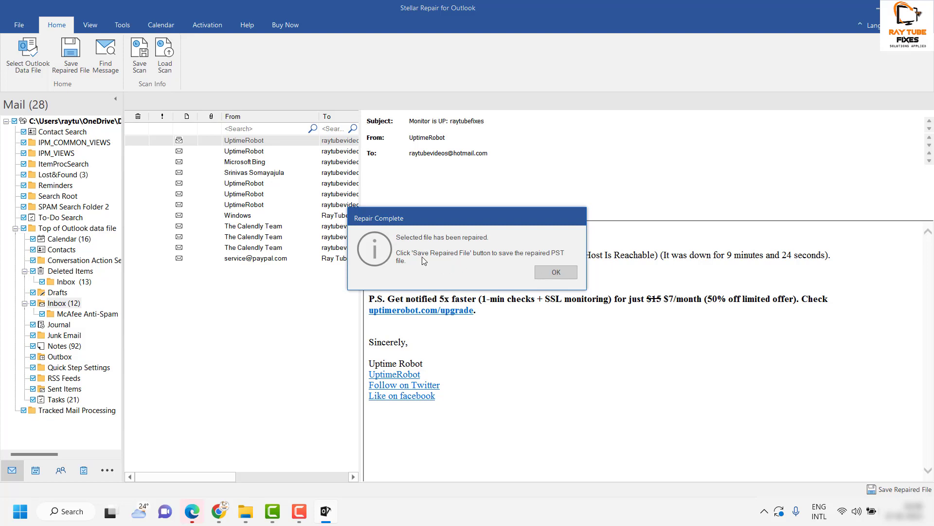
click(557, 274)
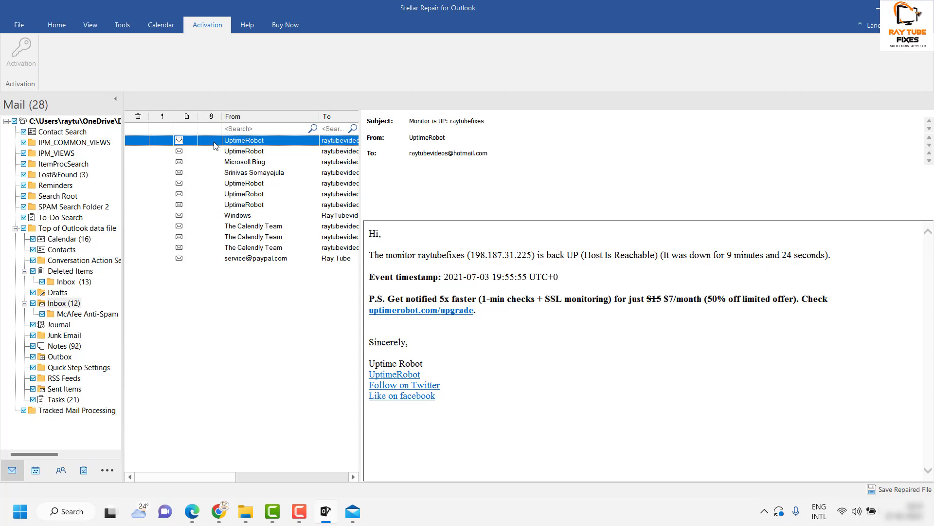
Preview messages in the repaired Inbox and view the MSG save options for the first UptimeRobot message without saving.
click(246, 163)
click(245, 145)
right_click(263, 140)
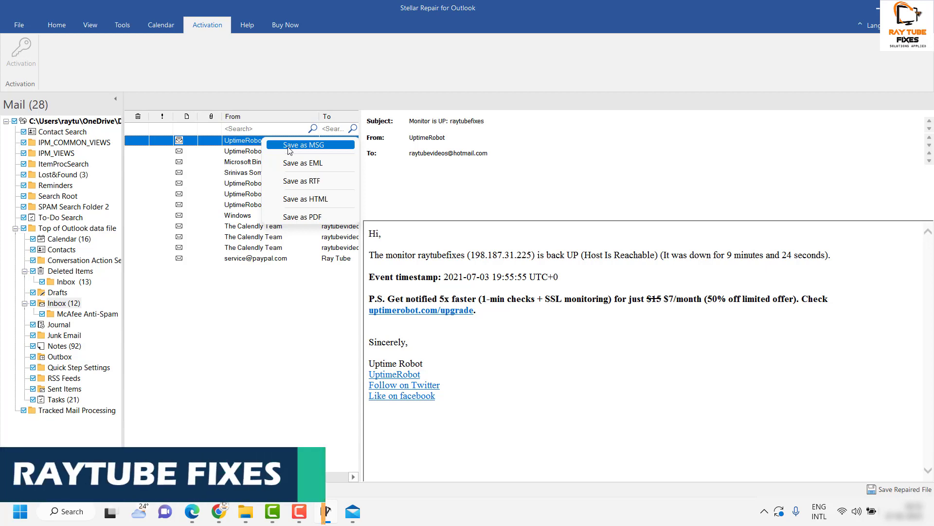
click(313, 146)
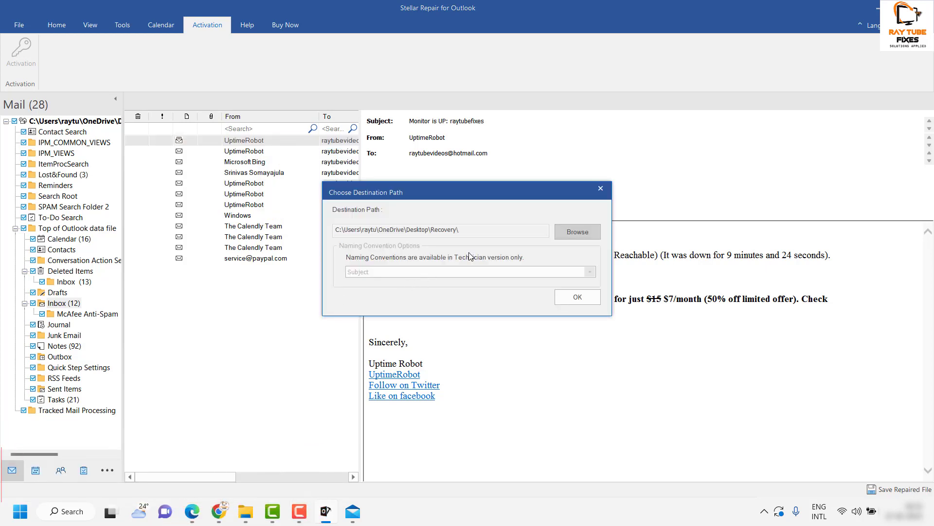
click(601, 188)
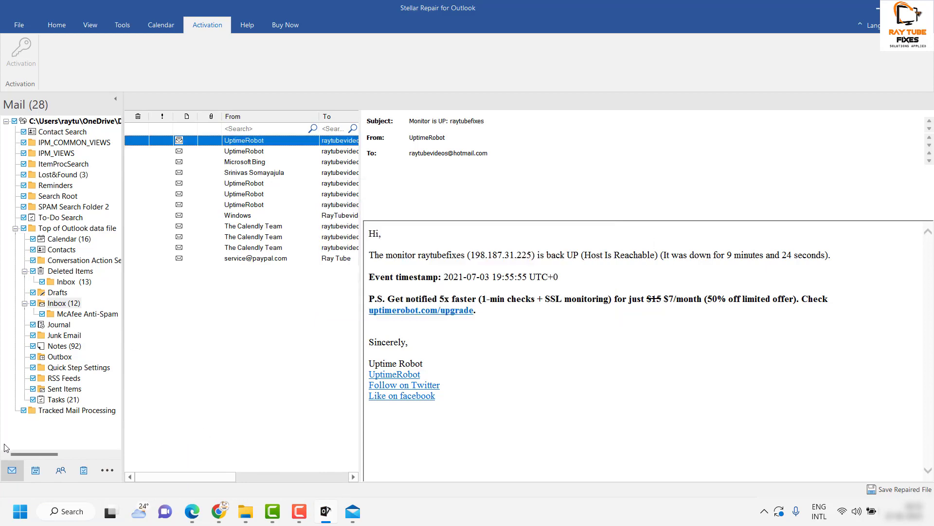
Review the recovered calendar, contacts, tasks and notes, and return to the mail view.
click(36, 470)
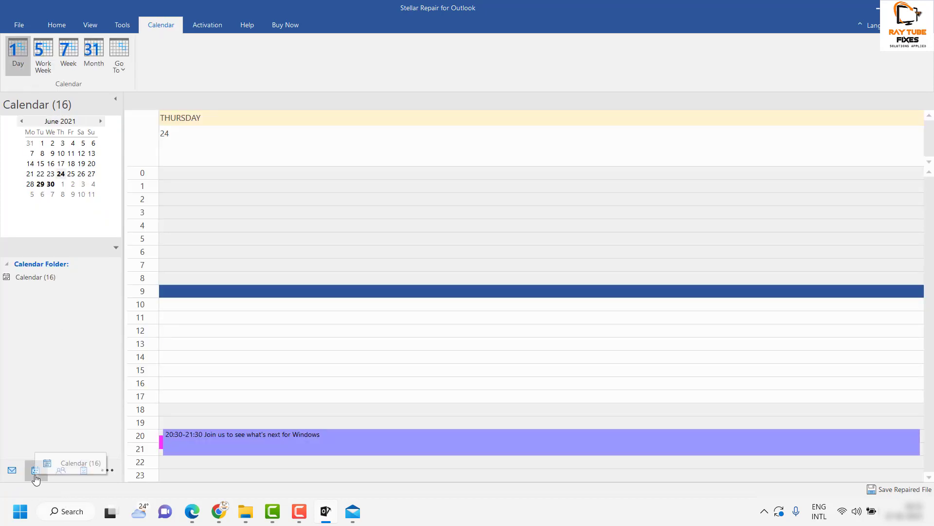
click(61, 470)
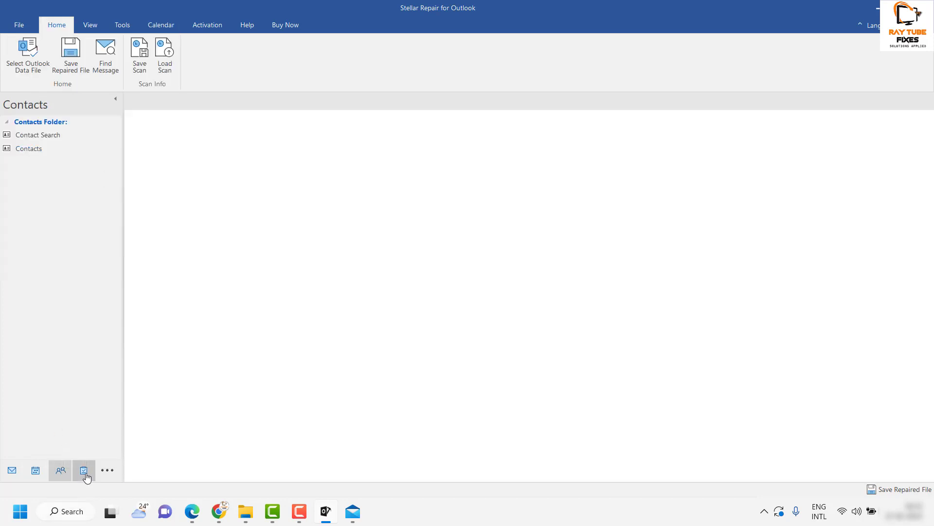
click(83, 470)
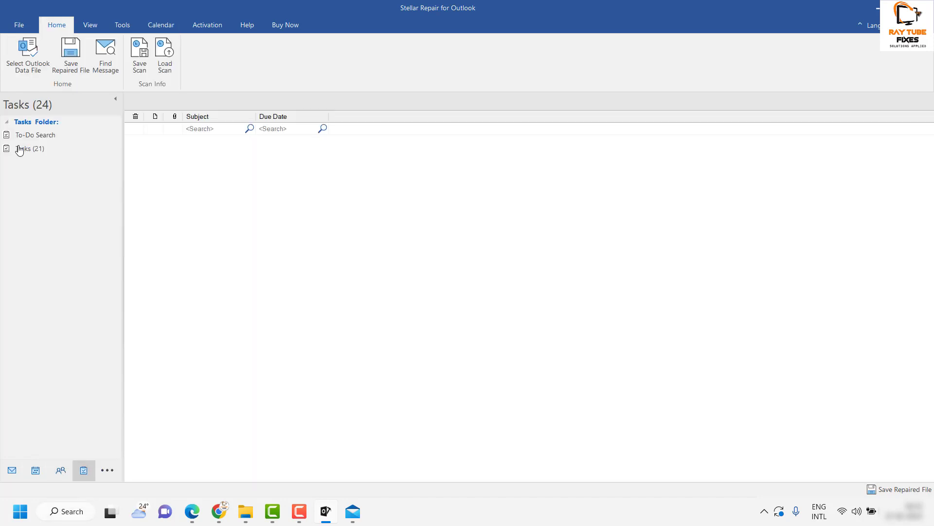
click(108, 470)
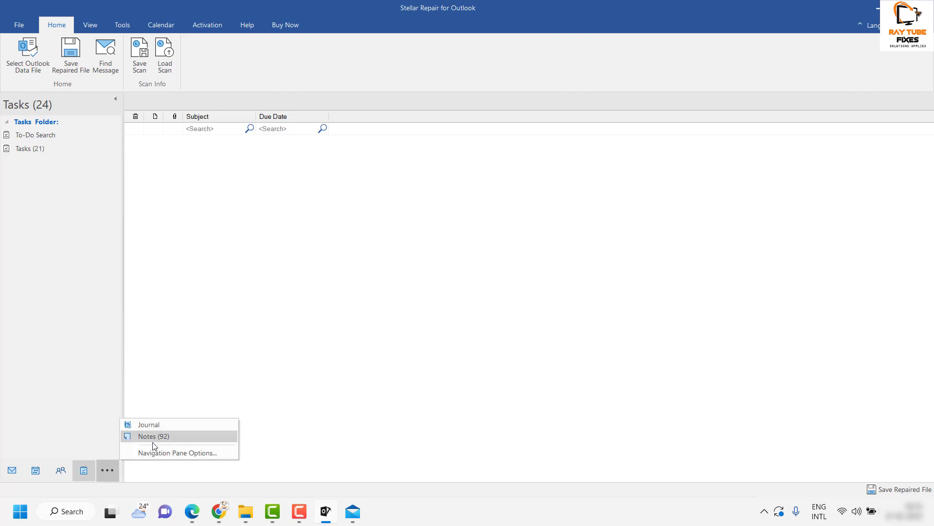
click(153, 435)
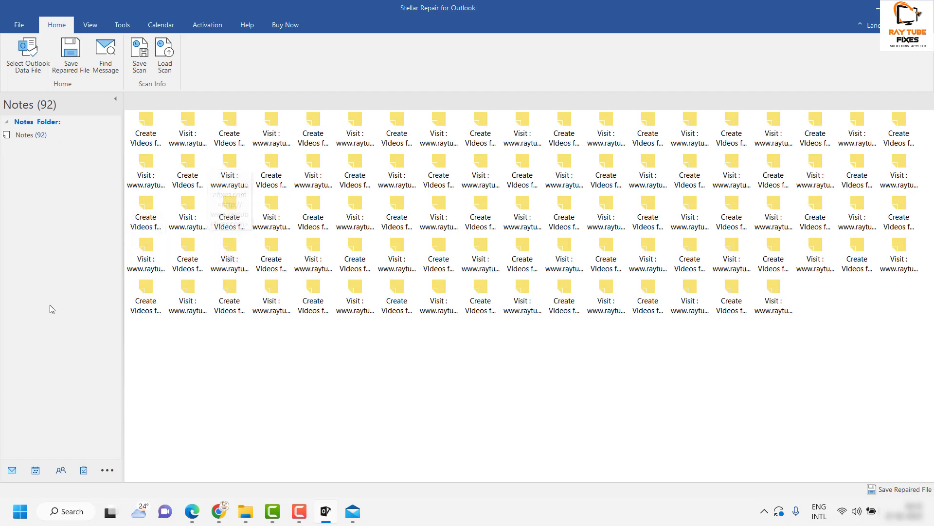
click(8, 471)
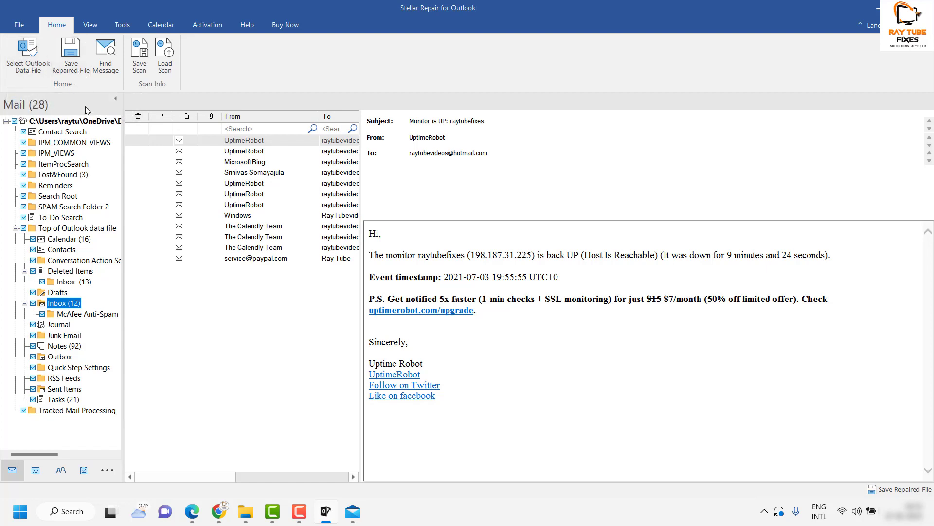
Save the repaired file in PST format to the Recovery folder on the Desktop and close the completion dialog.
click(70, 53)
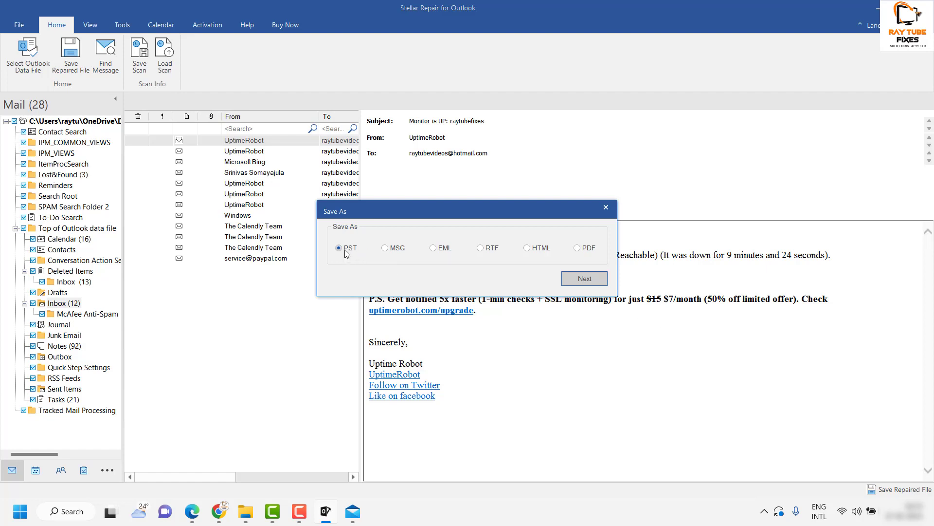
click(582, 281)
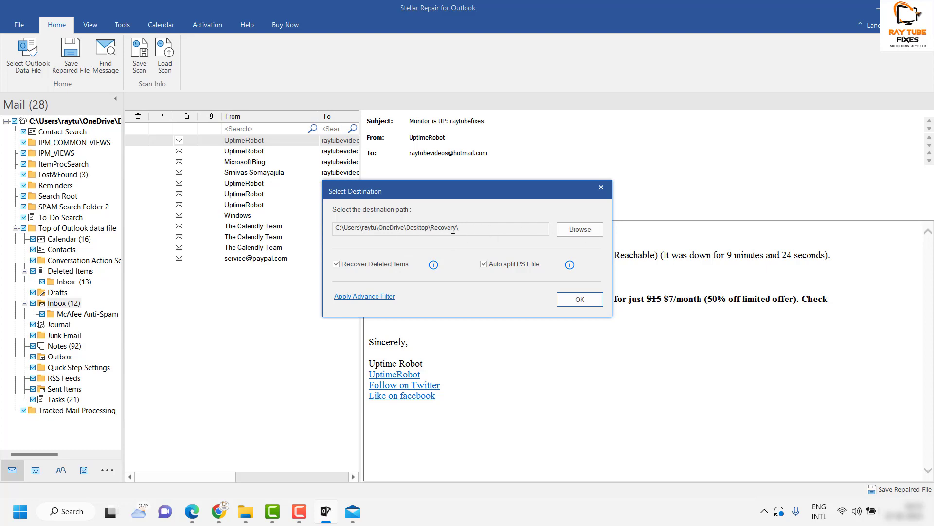
click(580, 229)
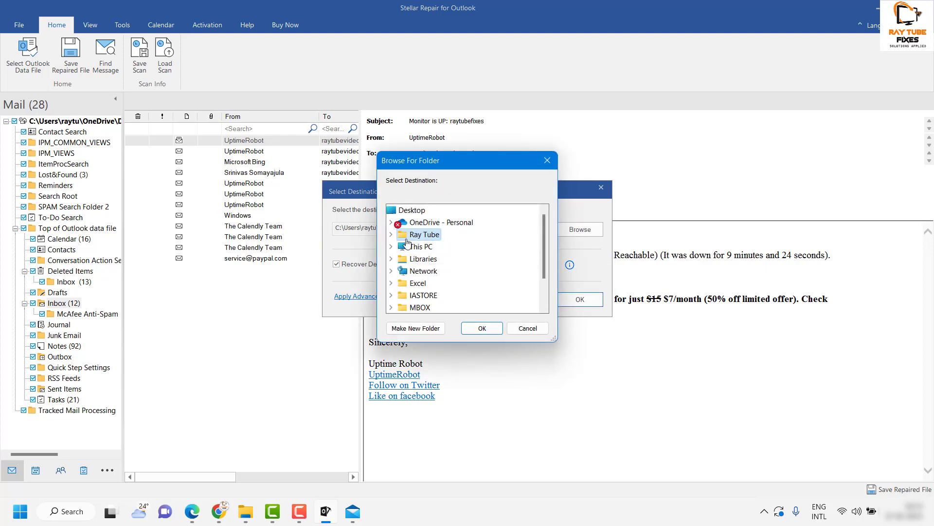
click(408, 236)
click(551, 160)
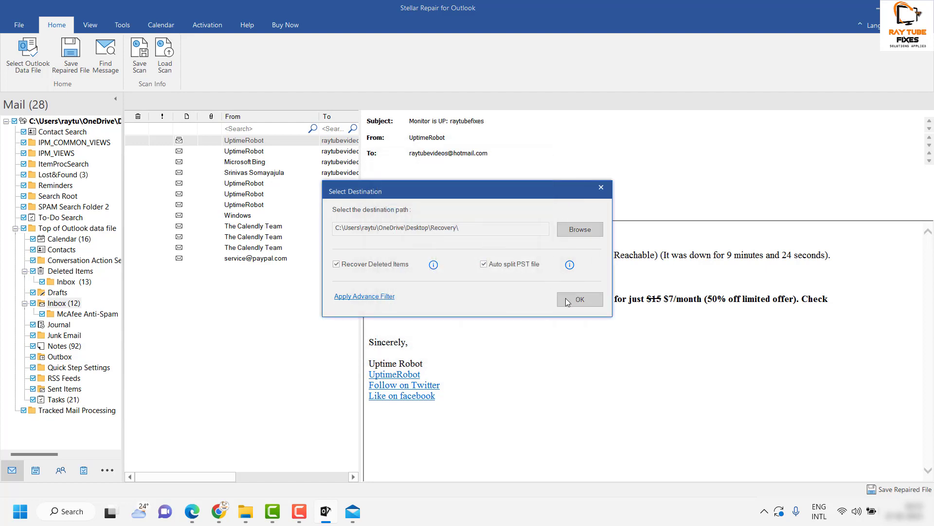
click(581, 300)
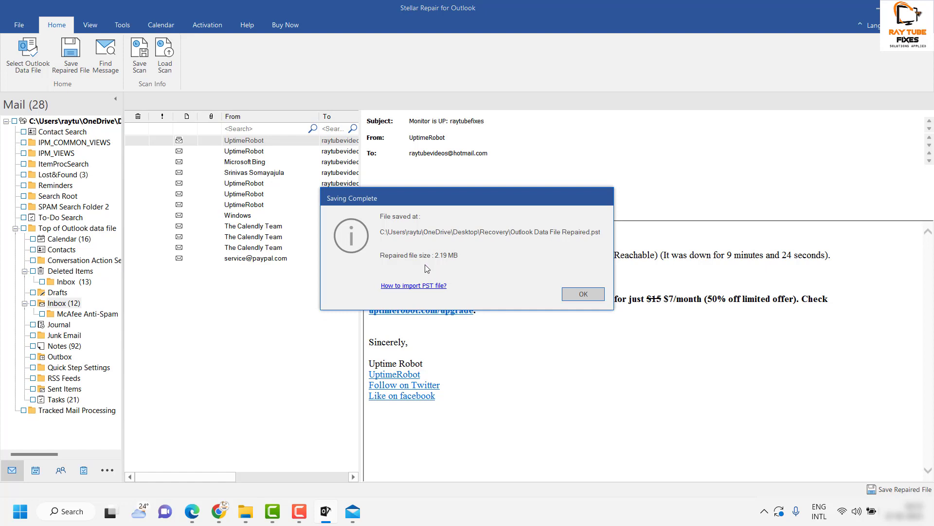
click(595, 293)
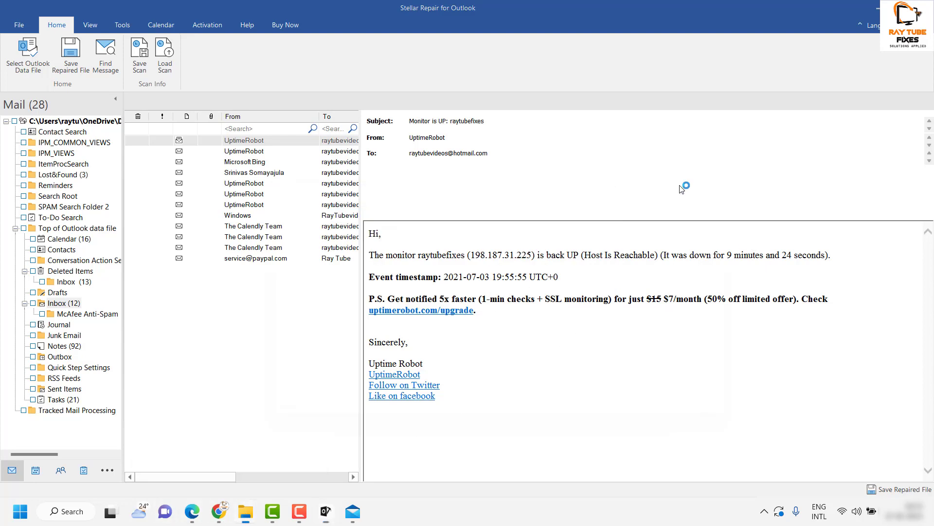
Open the Recovery folder on the Desktop in File Explorer to check the saved PST file.
key(super+e)
click(315, 274)
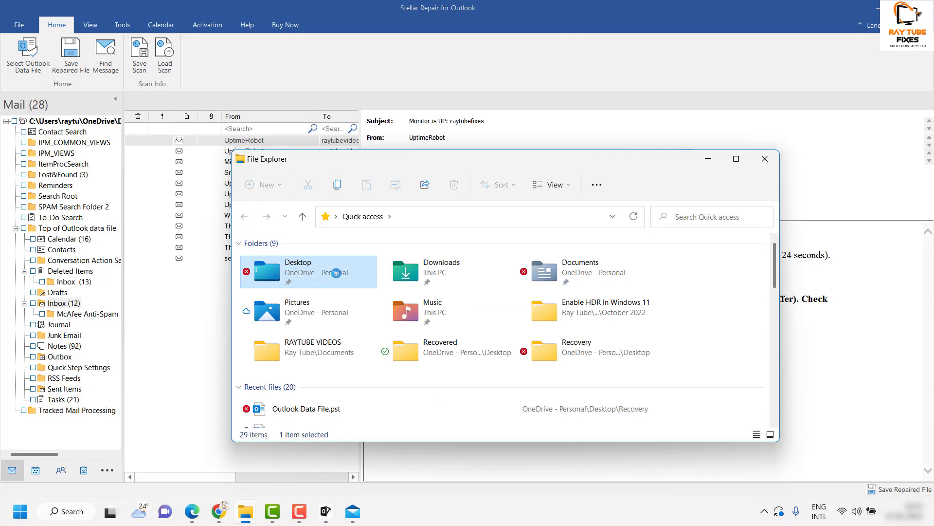
double_click(315, 273)
double_click(276, 339)
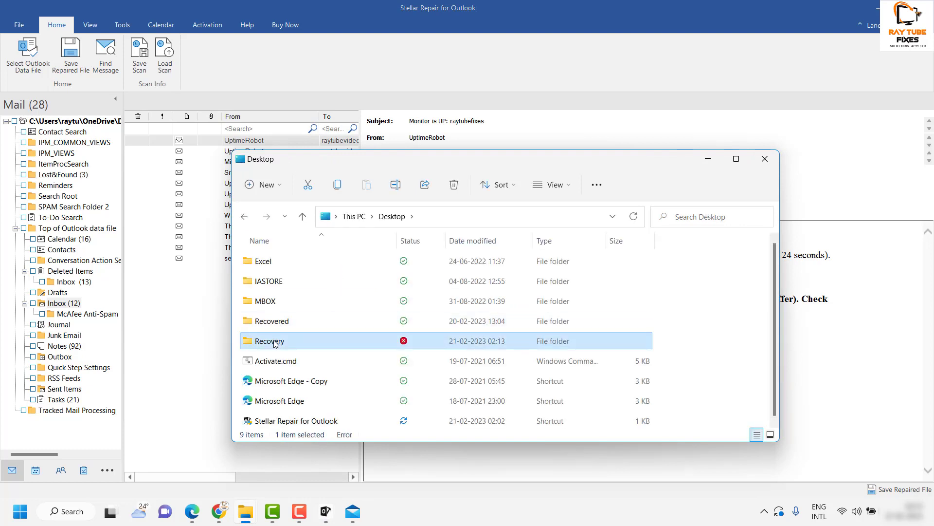
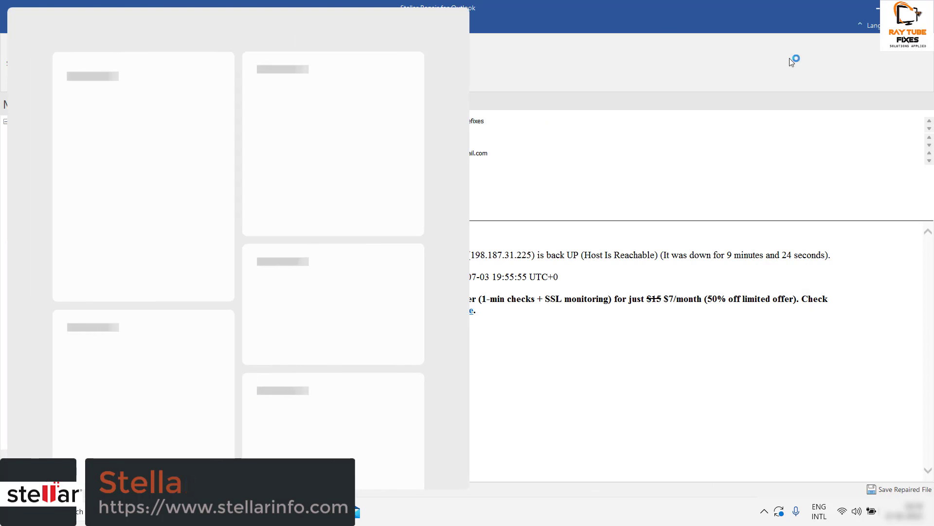
Launch Outlook with the Run command and bring up its option for opening an Outlook data file.
key(super+r)
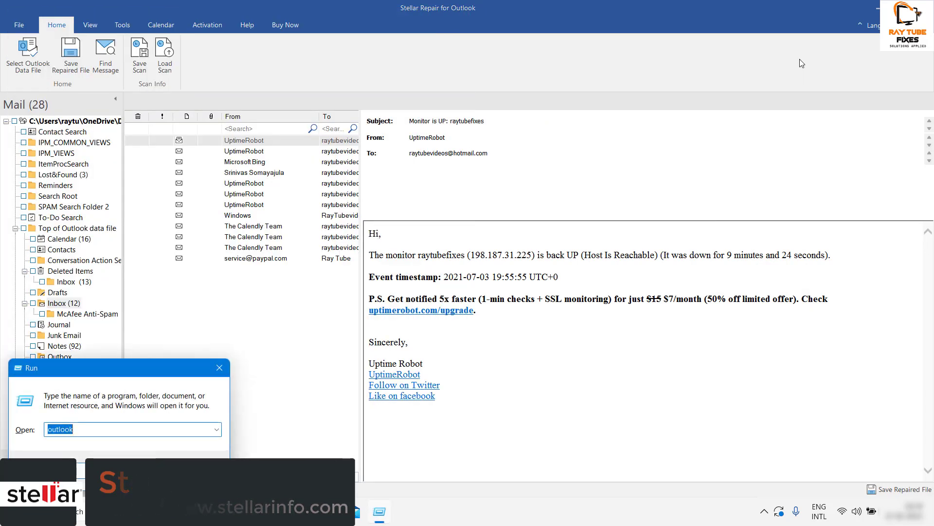
key(Return)
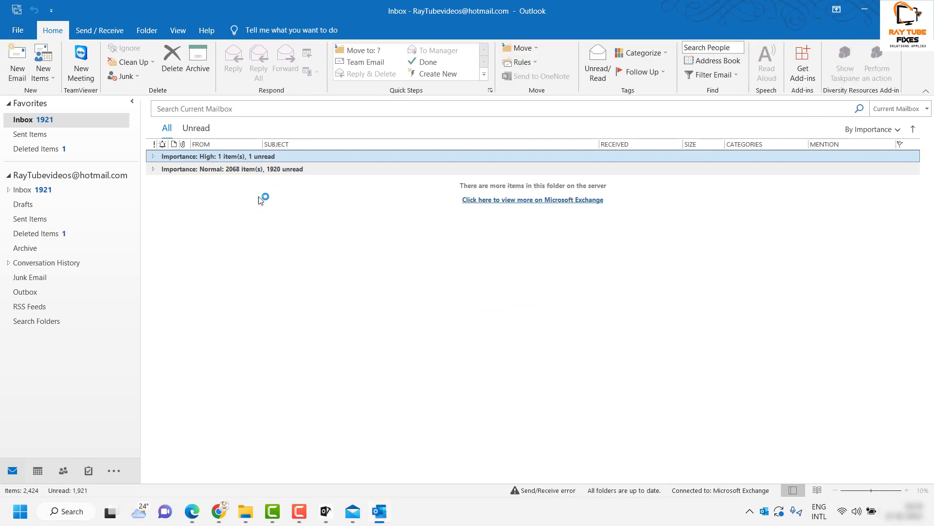
click(20, 31)
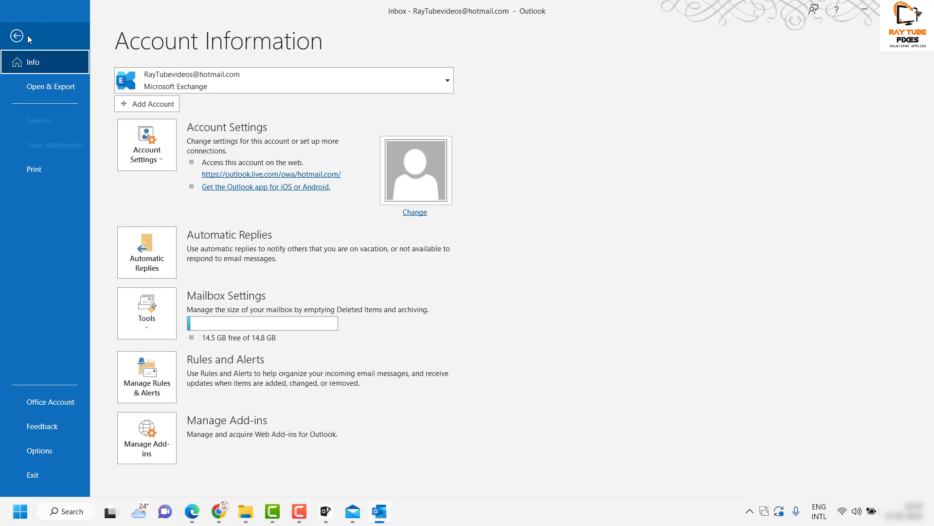
click(45, 90)
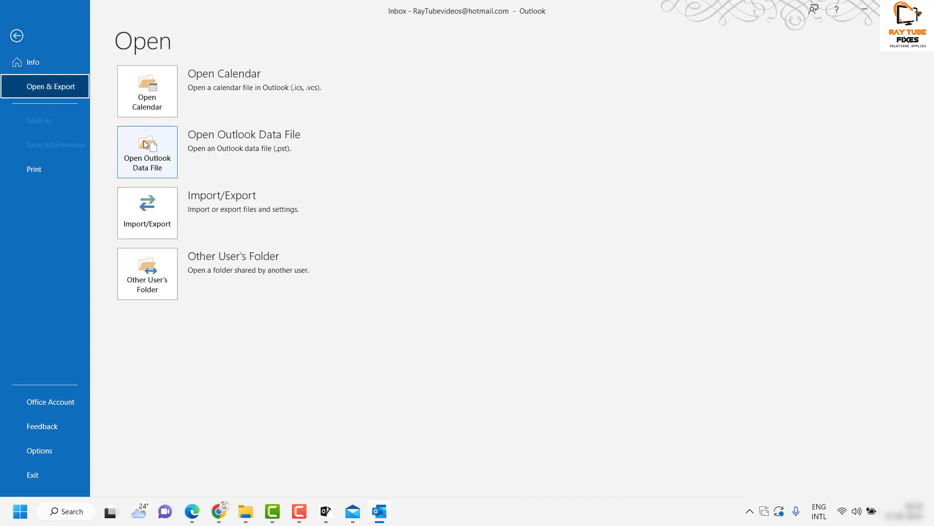
click(146, 163)
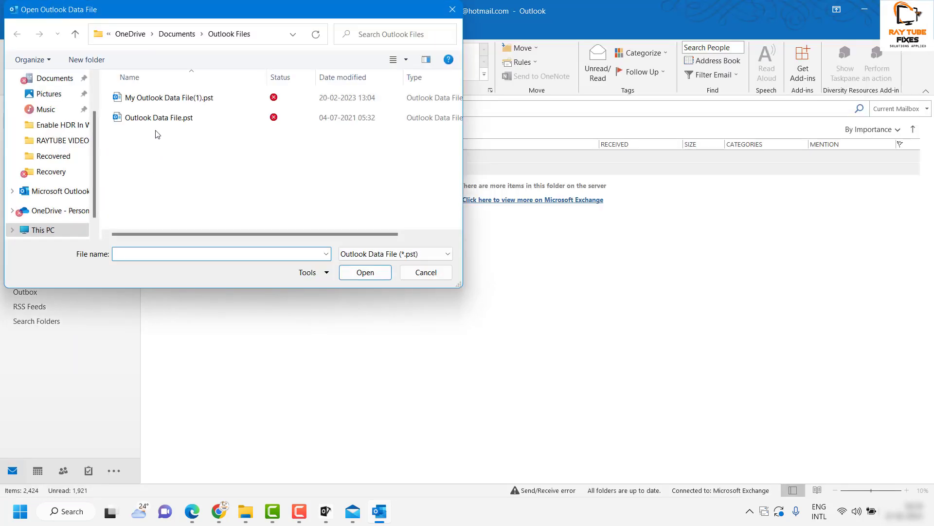
Open Outlook Data File Repaired.pst from the Recovery folder on the Desktop and close the Calendar Planning reminder.
scroll(43, 101, up, 2)
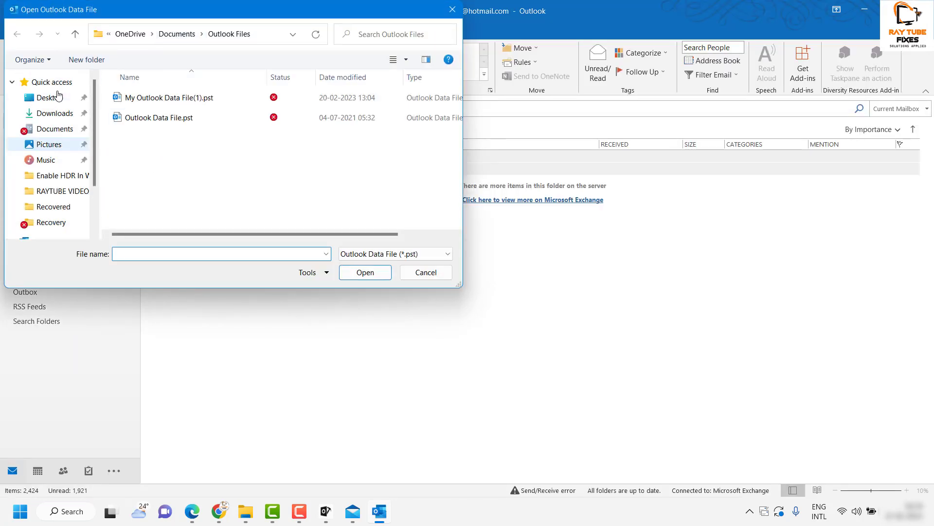
click(51, 82)
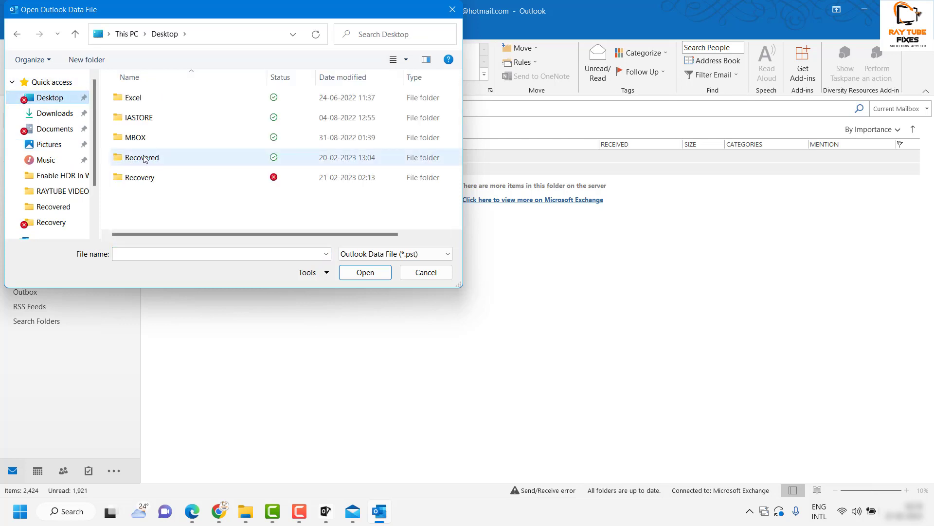
double_click(146, 177)
click(181, 102)
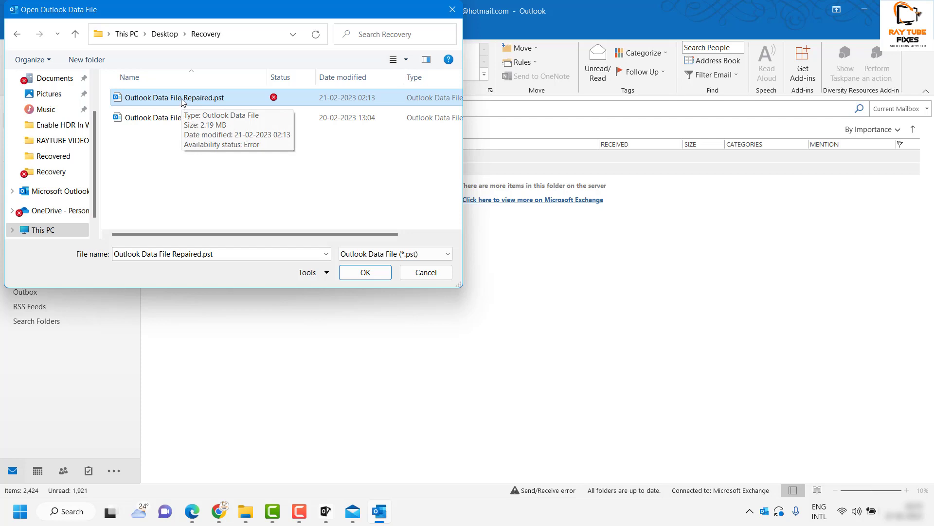
click(378, 272)
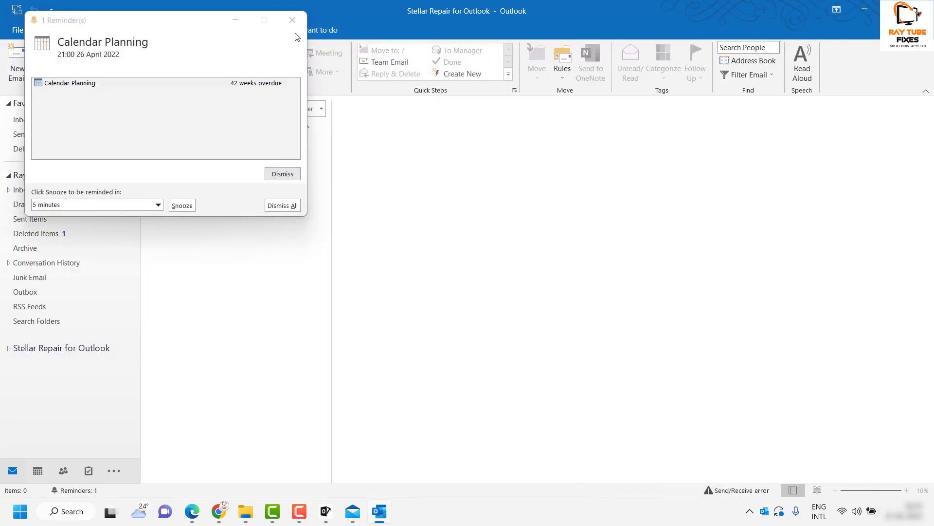
click(292, 20)
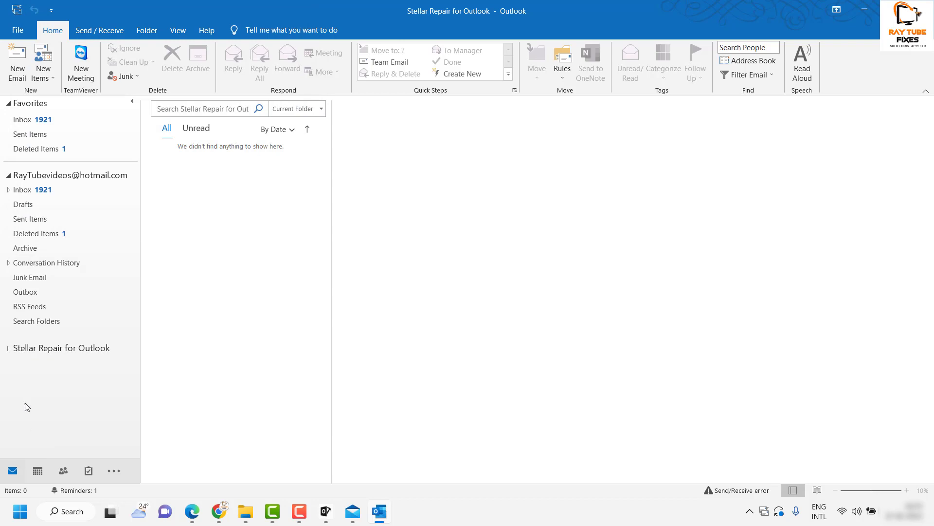
Expand the Stellar Repair for Outlook data file and its Top of Outlook data file folder, and check both Inbox folders.
click(9, 348)
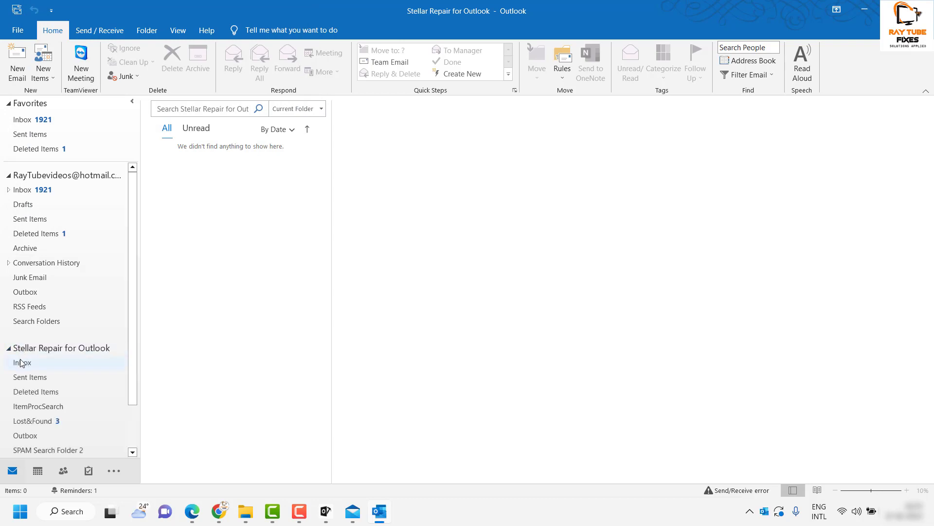
scroll(55, 428, down, 2)
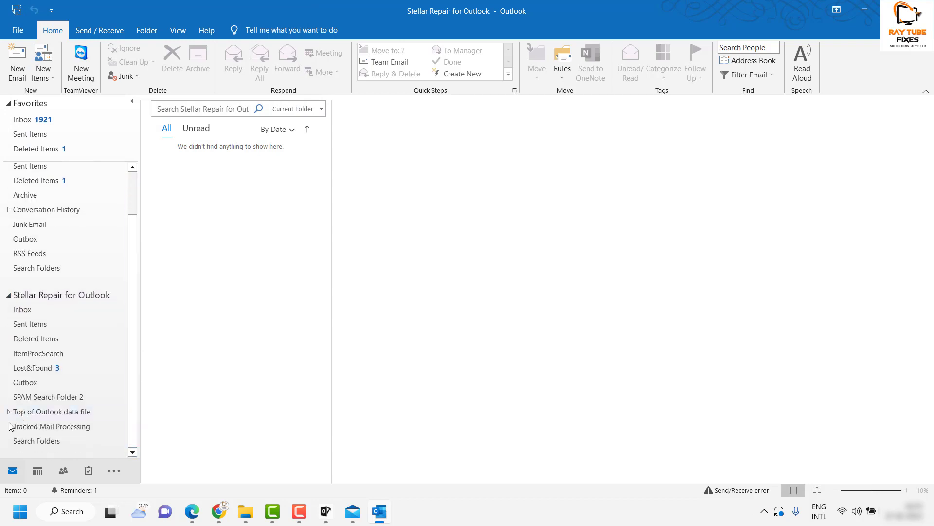
click(8, 412)
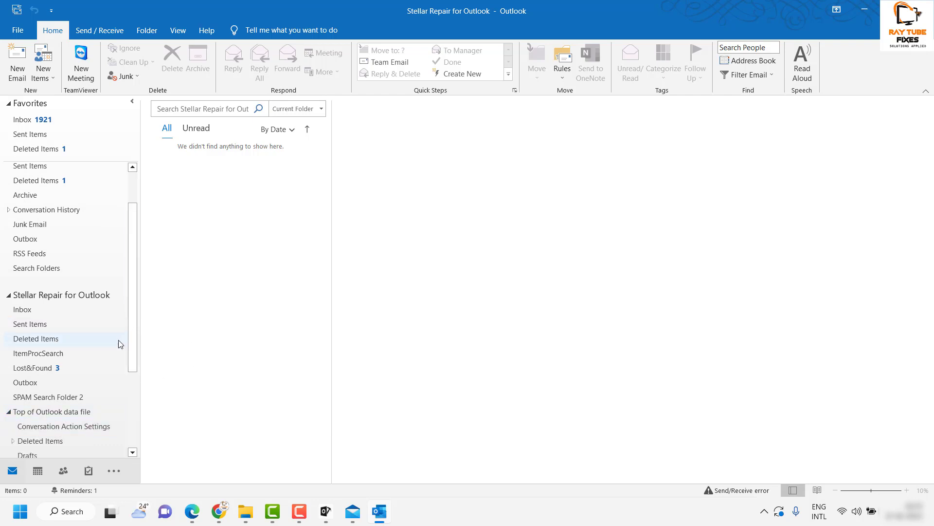
click(22, 310)
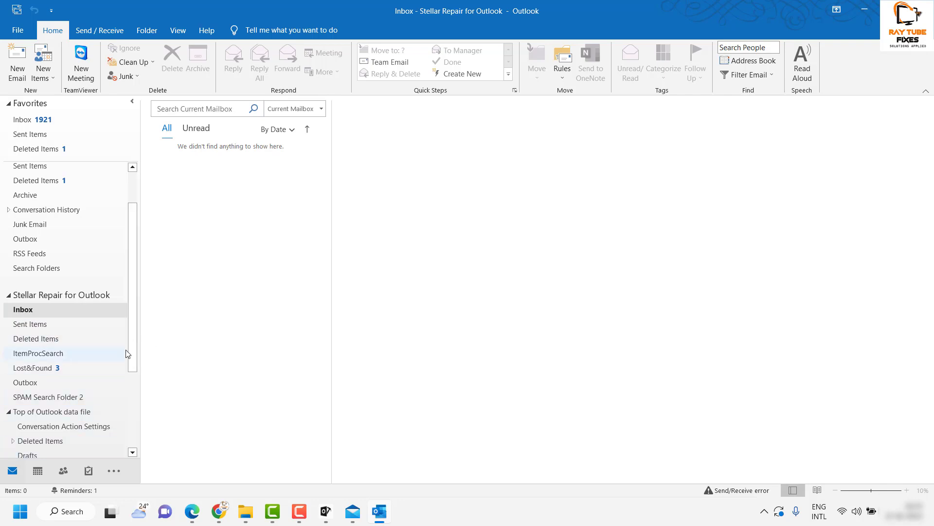
drag(126, 354, 140, 407)
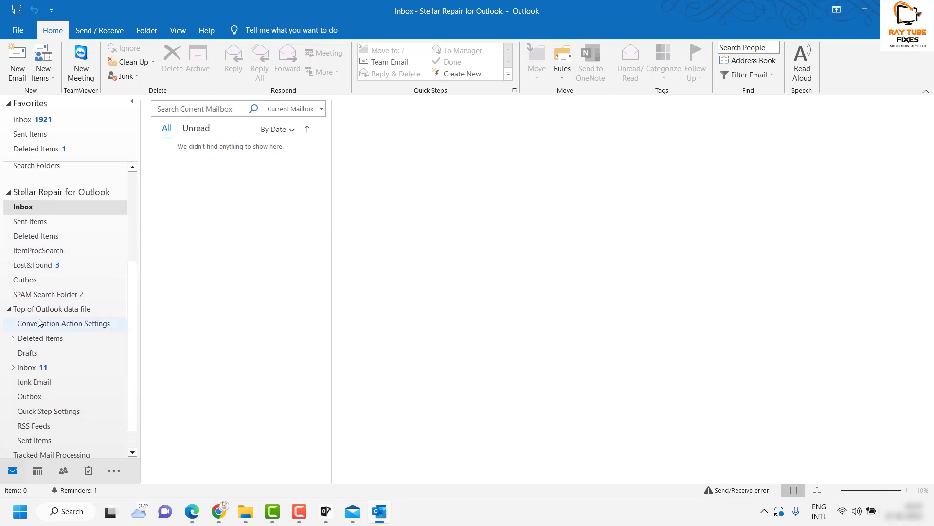
click(37, 372)
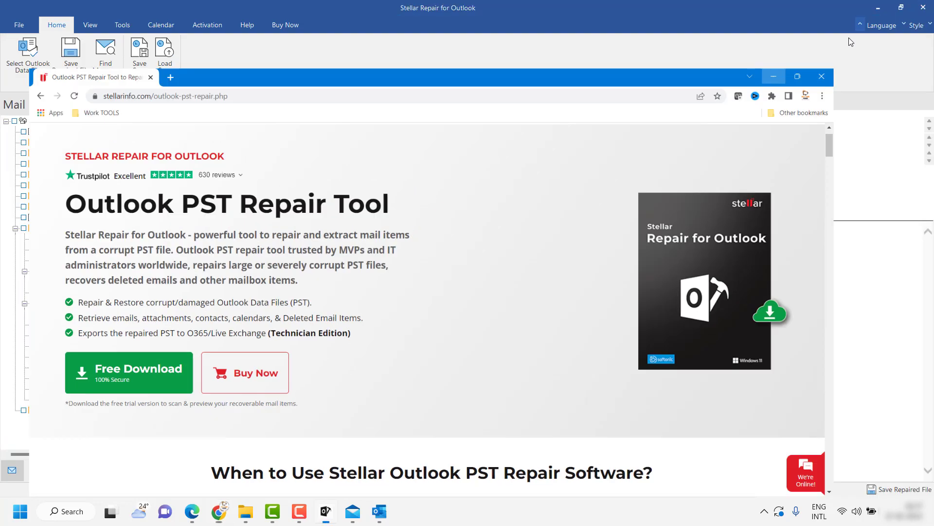
Minimize the browser showing the Outlook PST Repair Tool page to return to Stellar Repair for Outlook.
click(864, 10)
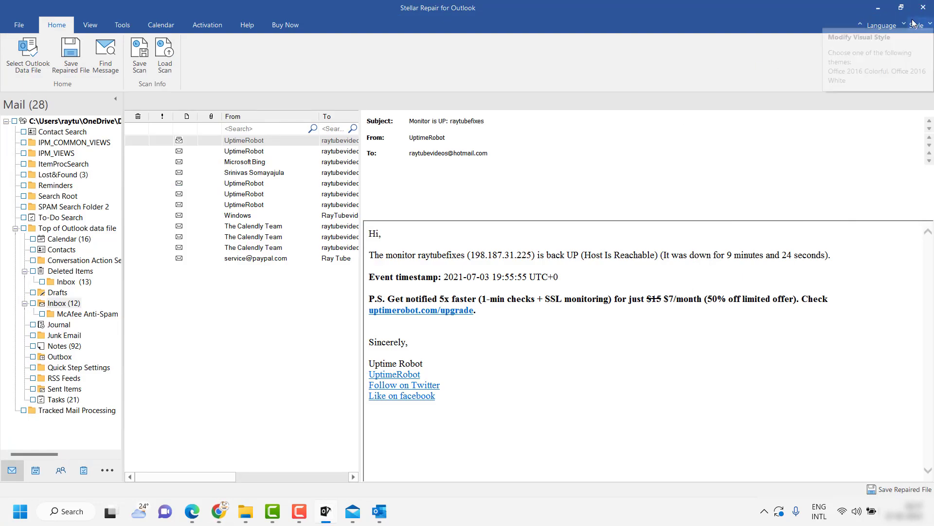